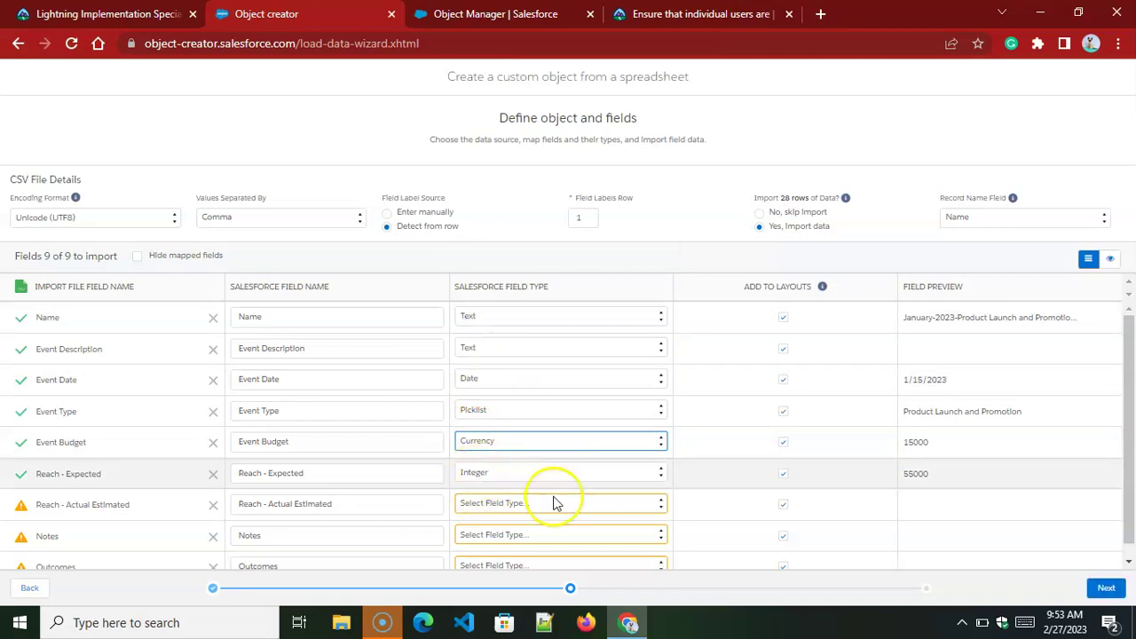
- Set the field types of Reach - Actual Estimated to Integer and of Notes and Outcomes to Text Area (Long)
left_click(507, 503)
left_click(480, 347)
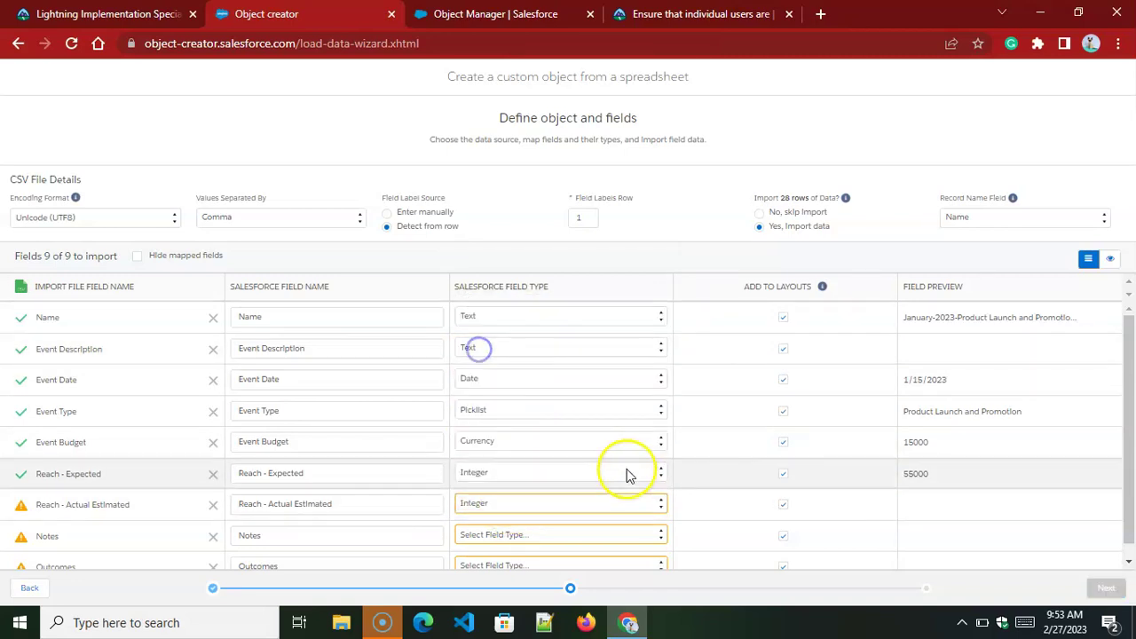
left_click(486, 544)
left_click(489, 369)
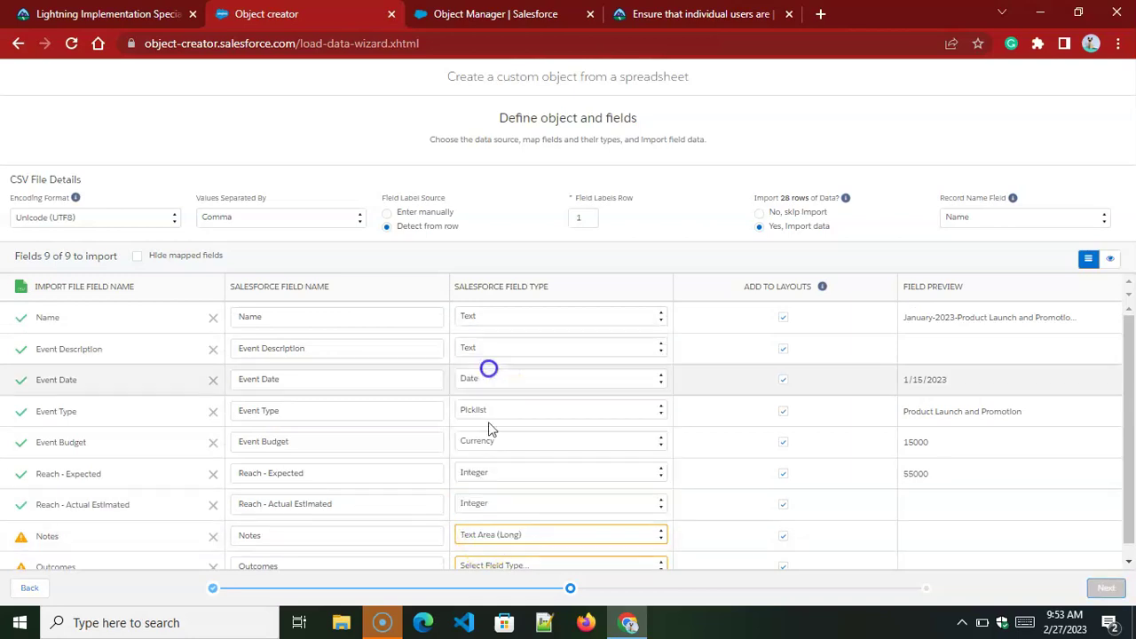
left_click(478, 568)
left_click(492, 392)
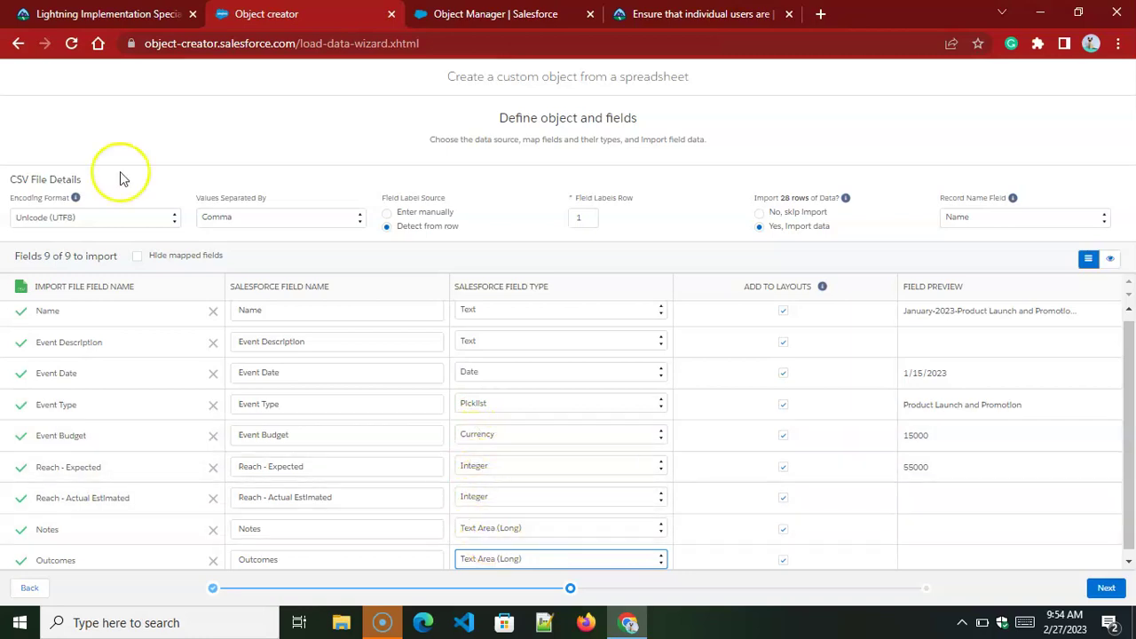
- Compare the field mappings with the field table in the Trailhead requirements and proceed to the object properties
key("ctrl+Page_Up")
left_click_drag(1128, 211, 1128, 222)
left_click_drag(731, 406, 309, 206)
key("ctrl+Page_Down")
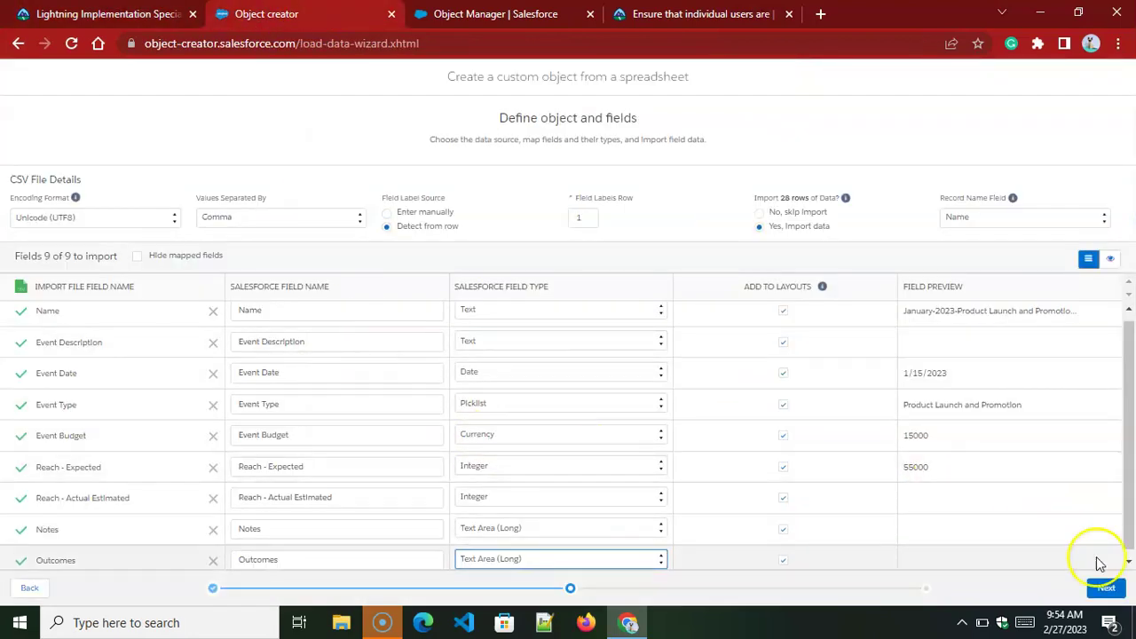
left_click(1105, 589)
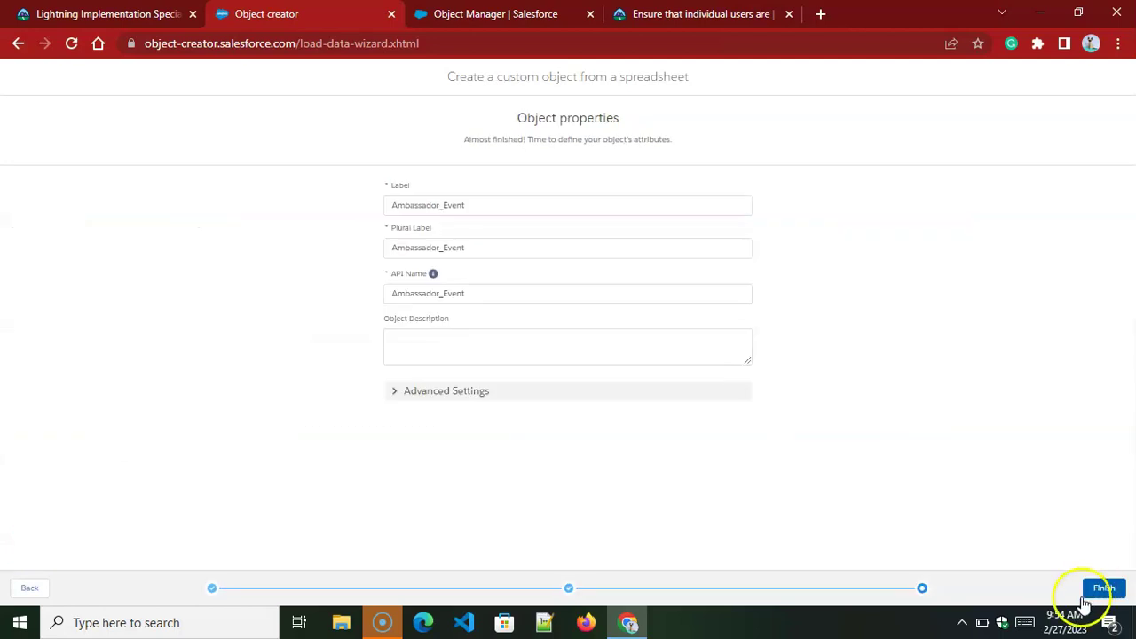
- Replace the object's label with Ambassador Event, copied from the Trailhead business requirements
left_click(178, 18)
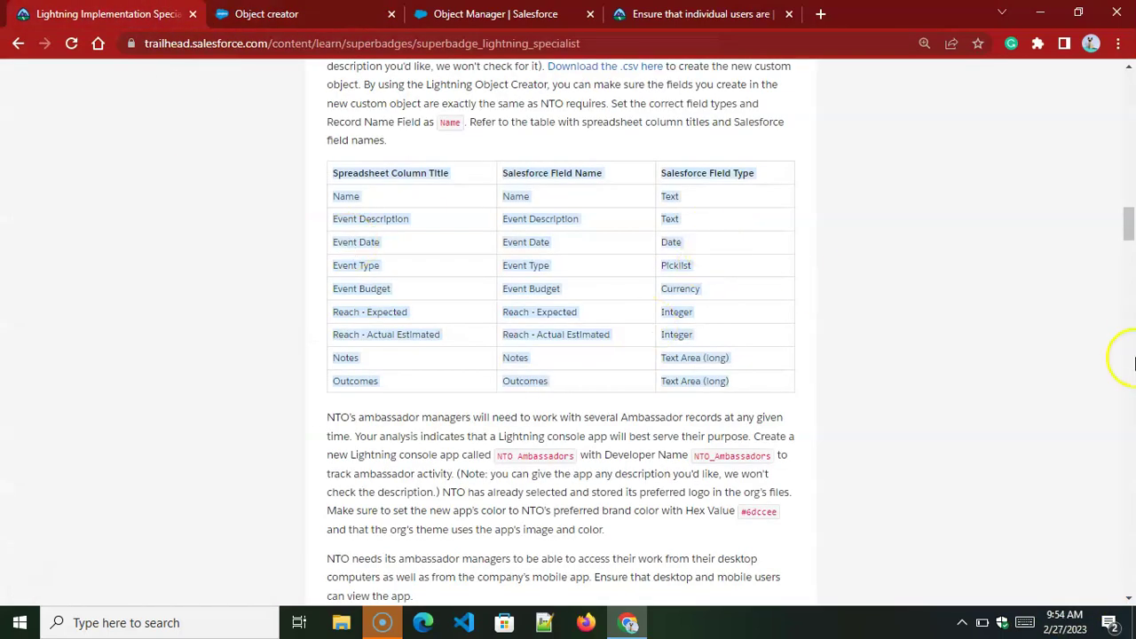
left_click_drag(1127, 222, 1127, 206)
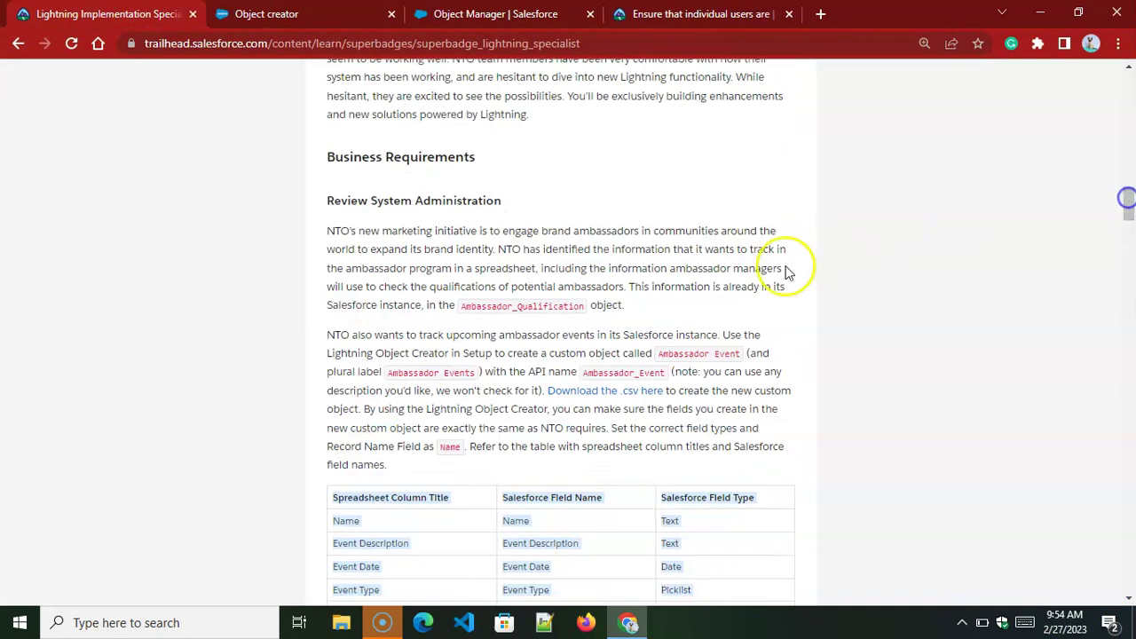
left_click_drag(660, 356, 742, 359)
right_click(739, 354)
left_click(751, 363)
key("ctrl+Tab")
left_click_drag(457, 206, 380, 205)
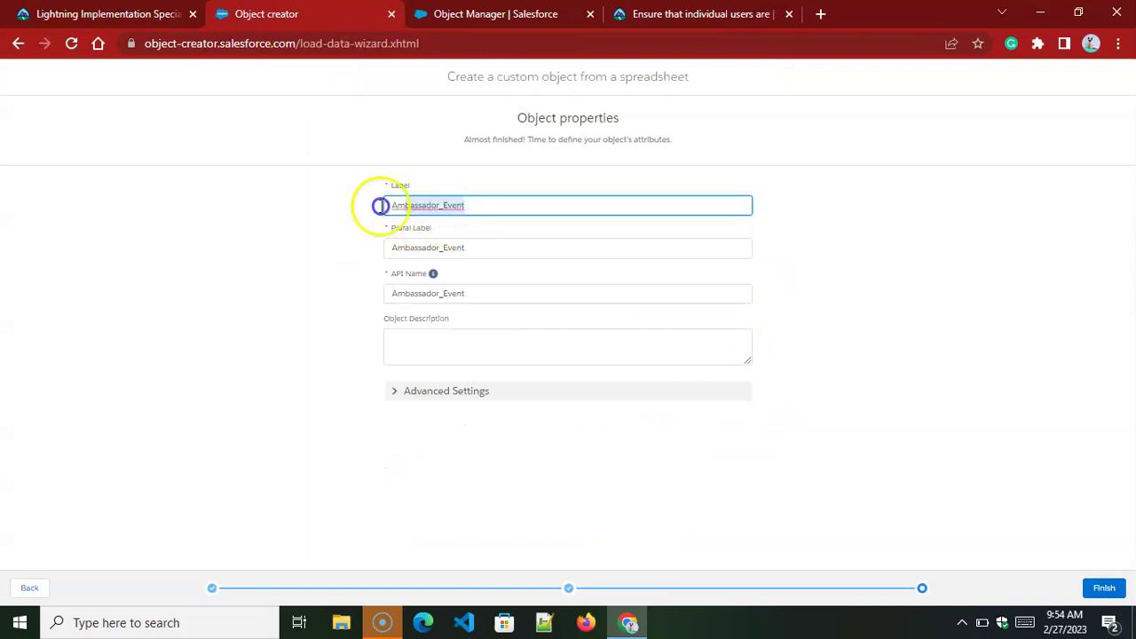
key("BackSpace")
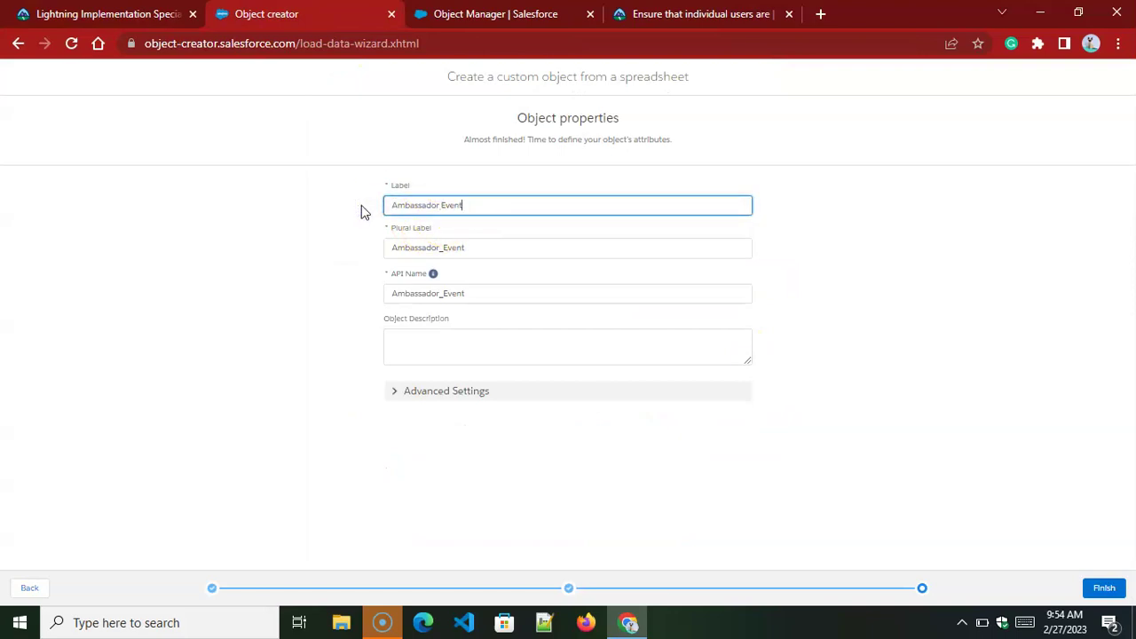
- Replace the object's plural label with Ambassador Events, copied from the Trailhead requirements
left_click_drag(477, 248, 322, 243)
key("BackSpace")
key("ctrl+shift+Tab")
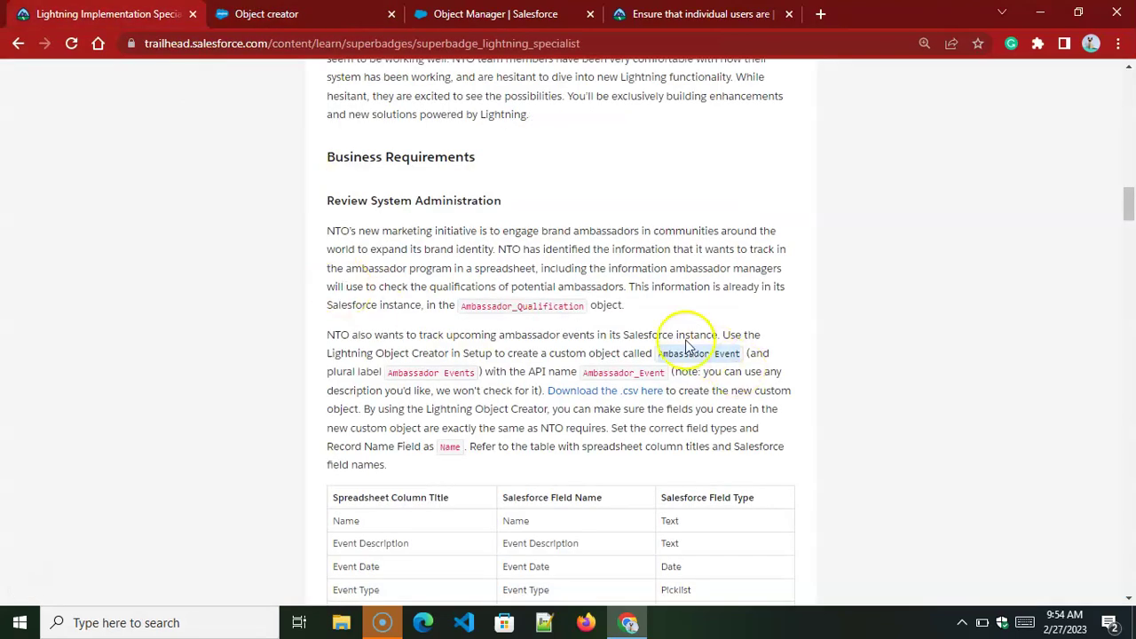
left_click_drag(477, 372, 377, 376)
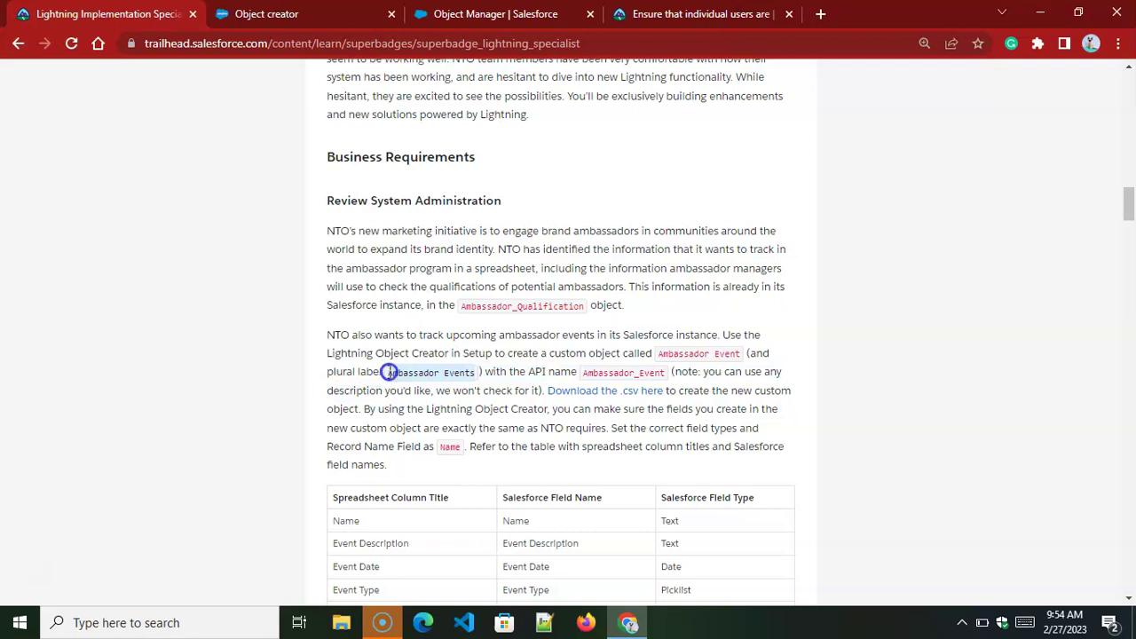
right_click(395, 373)
left_click(424, 386)
key("ctrl+Tab")
left_click(471, 296)
left_click(421, 246)
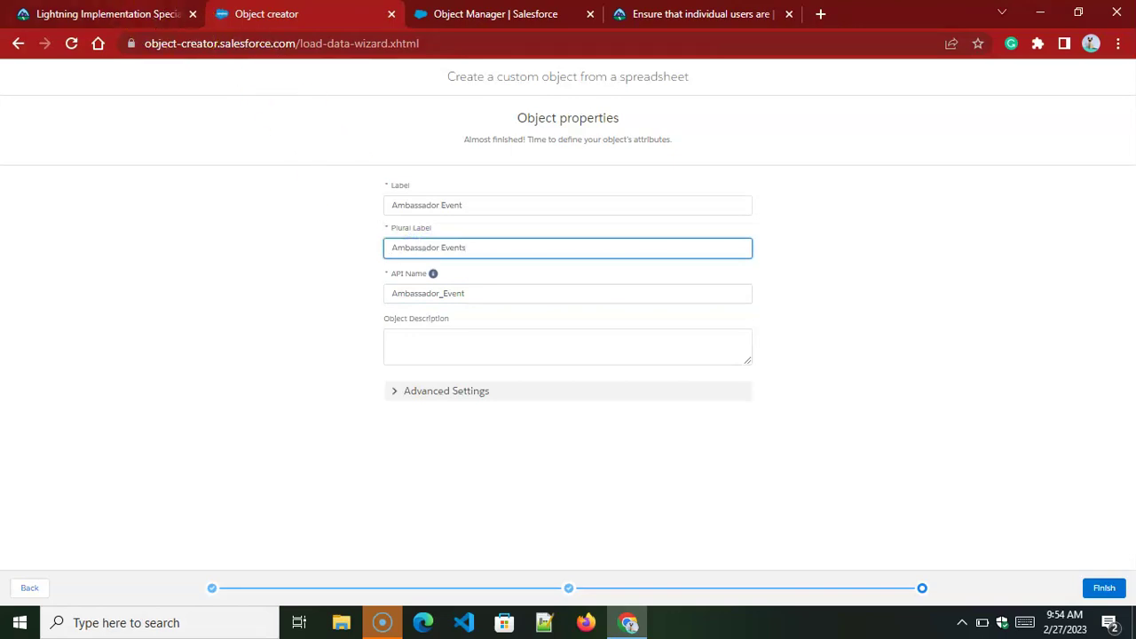
- Replace the object's API name with Ambassador_Event, copied from the Trailhead requirements
left_click(153, 16)
left_click(590, 373)
double_click(590, 373)
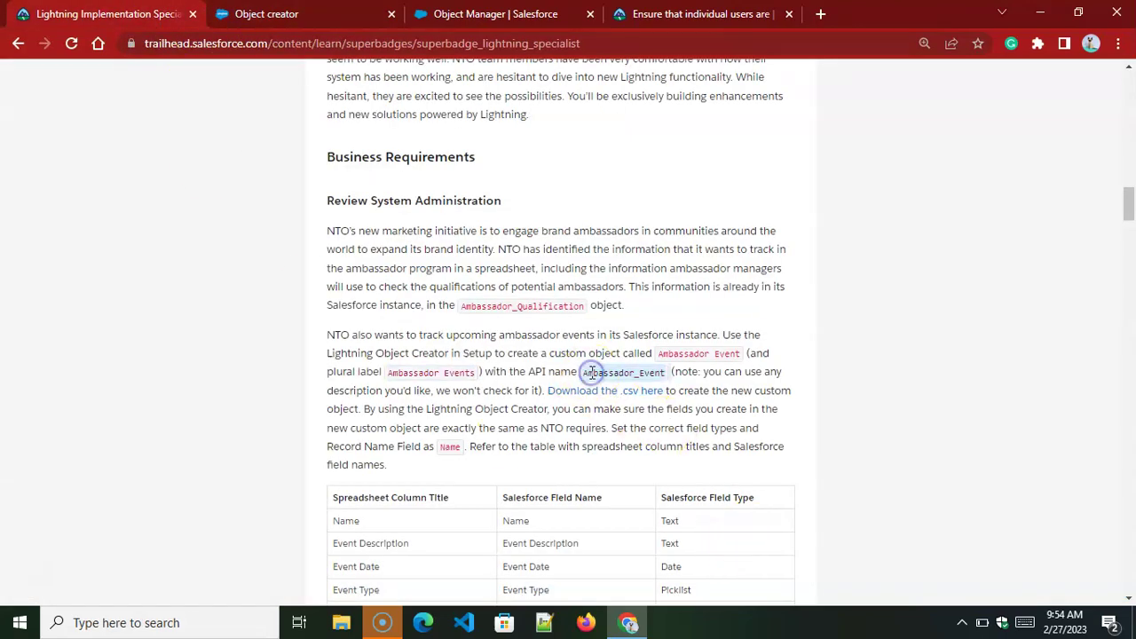
right_click(591, 373)
left_click(620, 390)
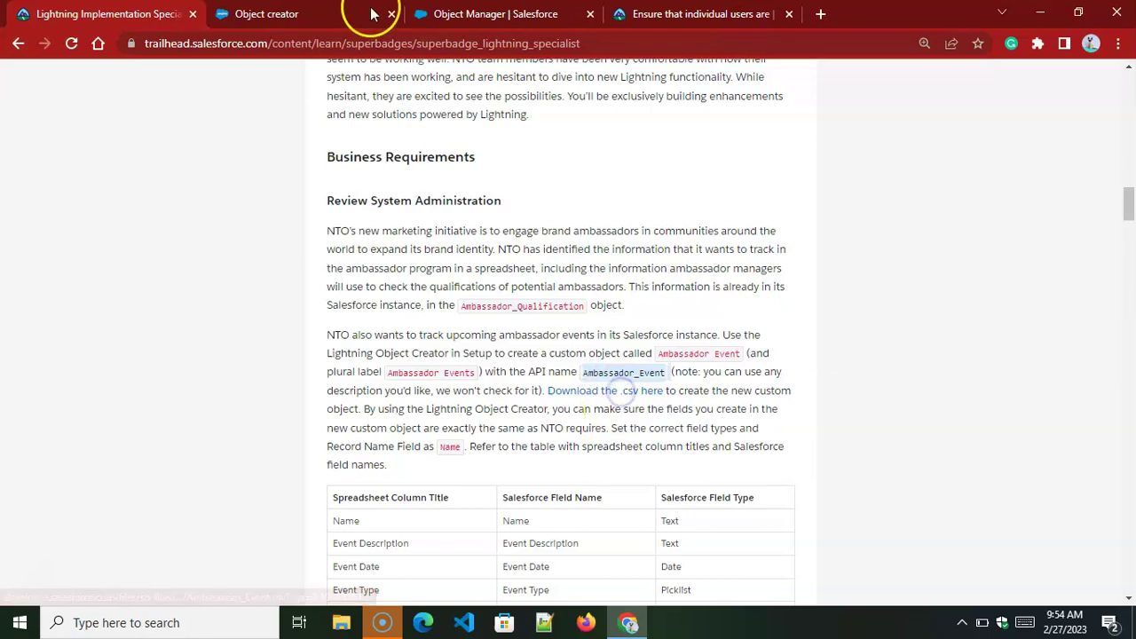
left_click(330, 16)
left_click_drag(470, 297, 364, 293)
key("BackSpace")
key("ctrl+v")
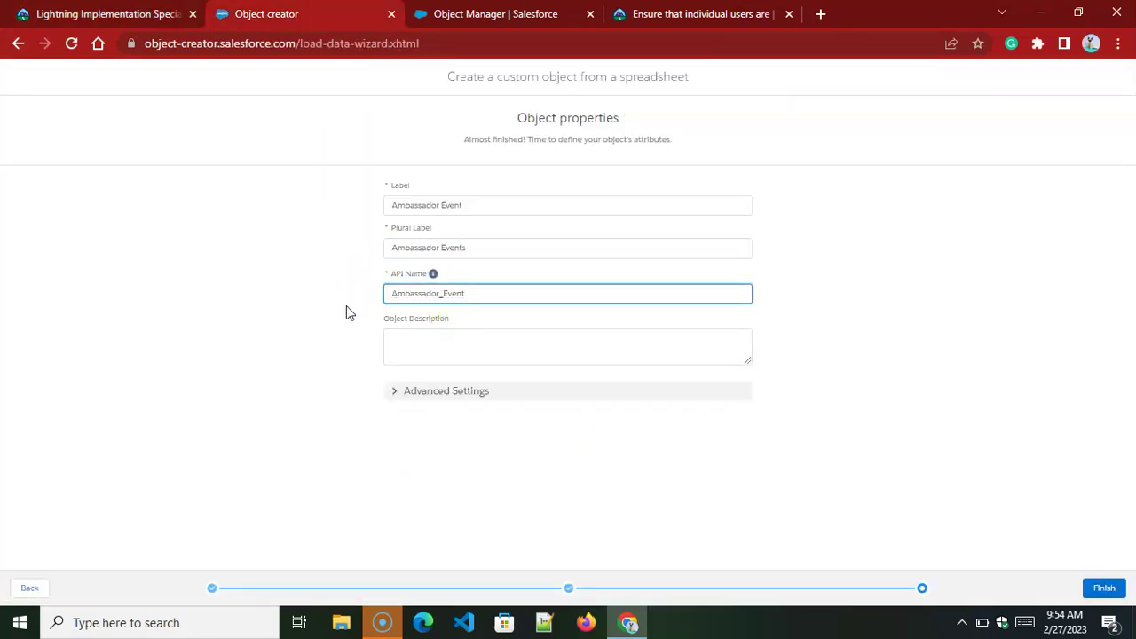
- Enter "hello custom object" as the object description, then finish creating the object and importing its rows
left_click(404, 348)
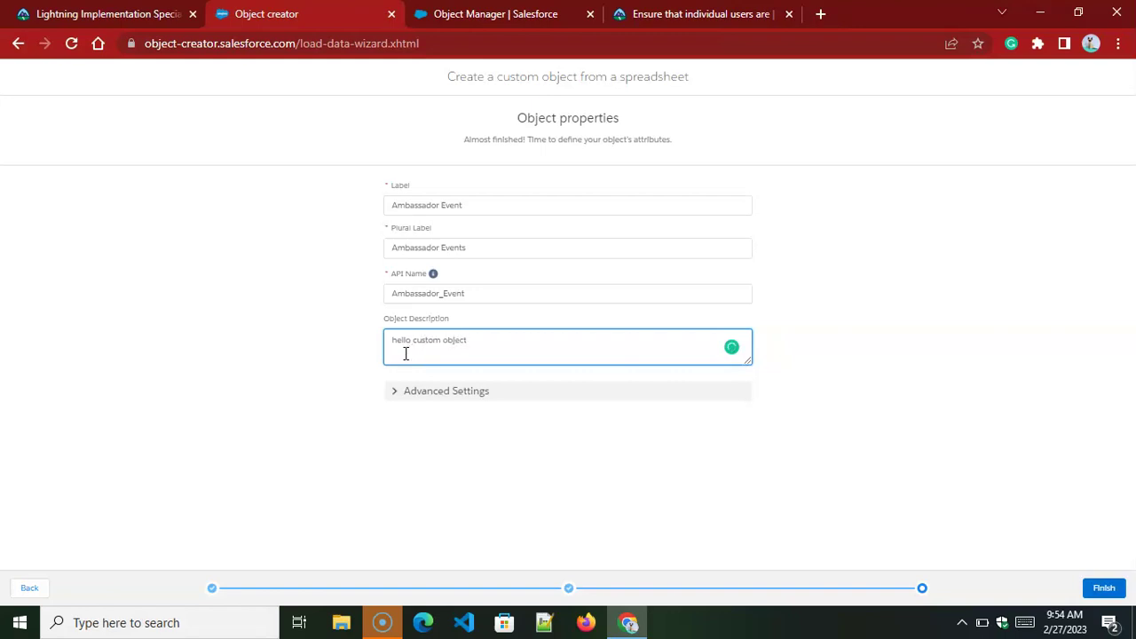
left_click(1104, 590)
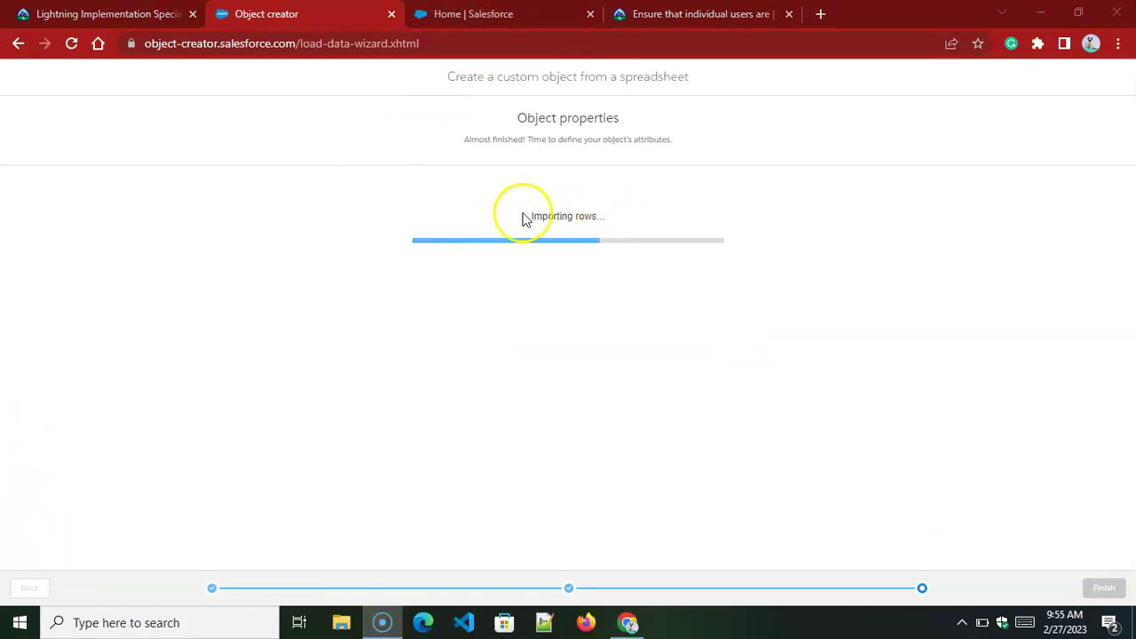
left_click_drag(471, 14, 330, 9)
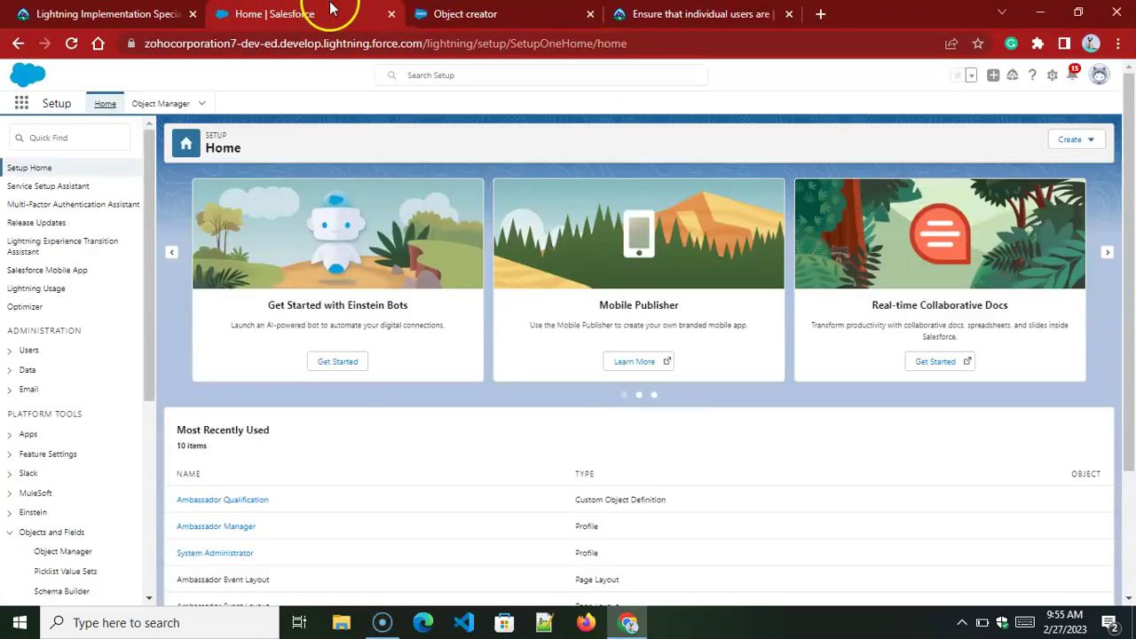
left_click(479, 11)
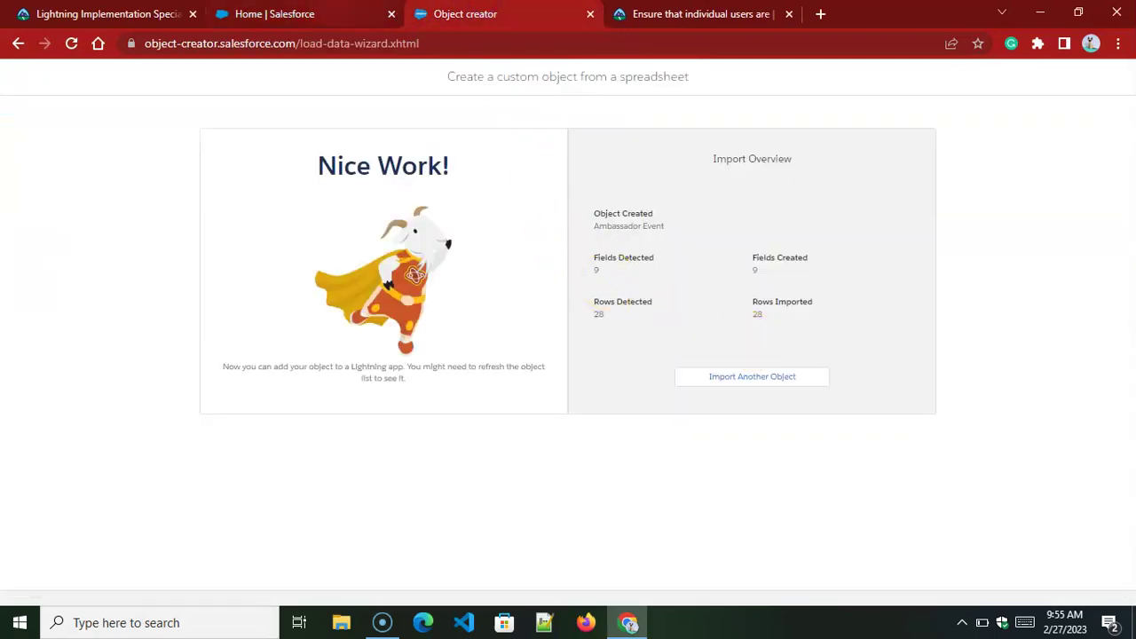
- Search Salesforce Setup for App and open the App Manager
left_click(266, 13)
left_click(51, 137)
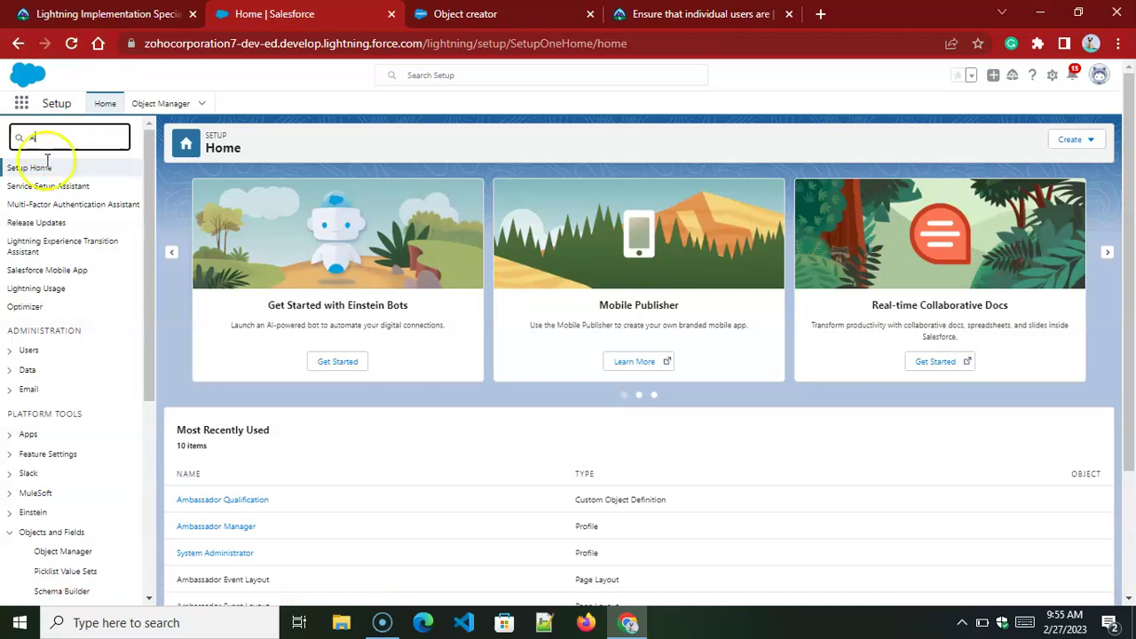
type("App")
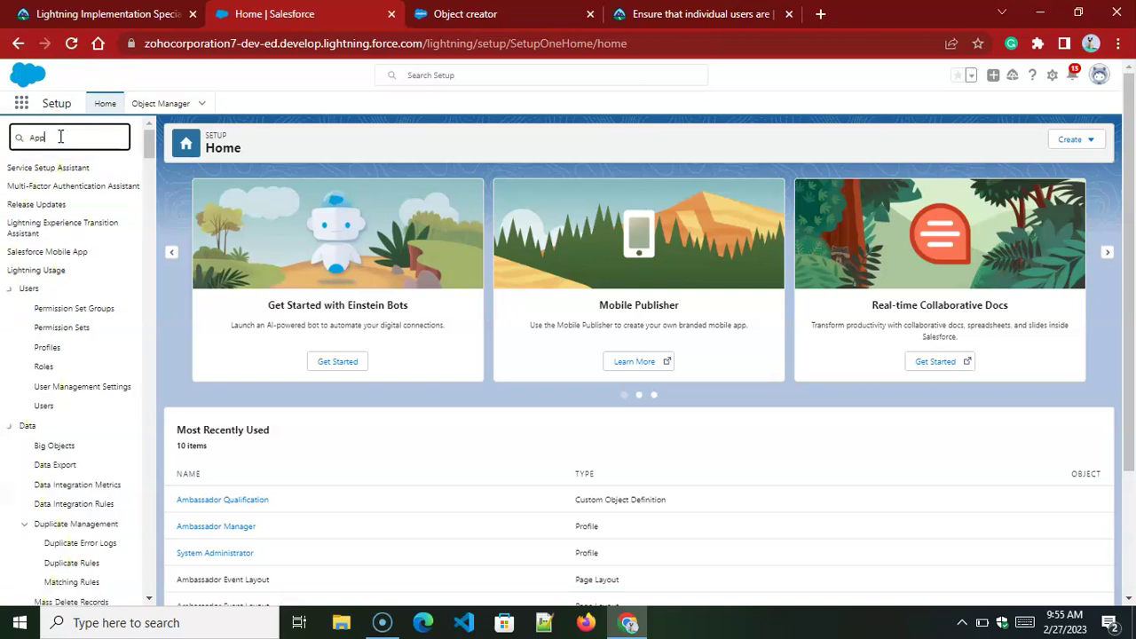
left_click(58, 255)
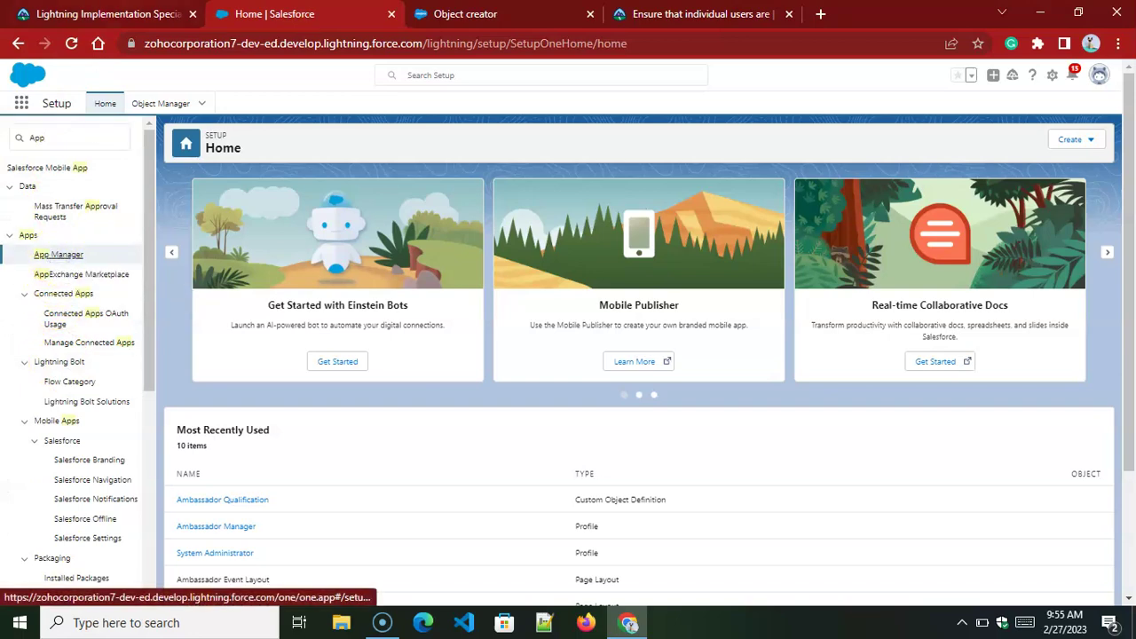
- Copy the console app name NTO Ambassadors from the Trailhead requirements
key("ctrl+shift+Tab")
left_click_drag(1129, 206, 1129, 254)
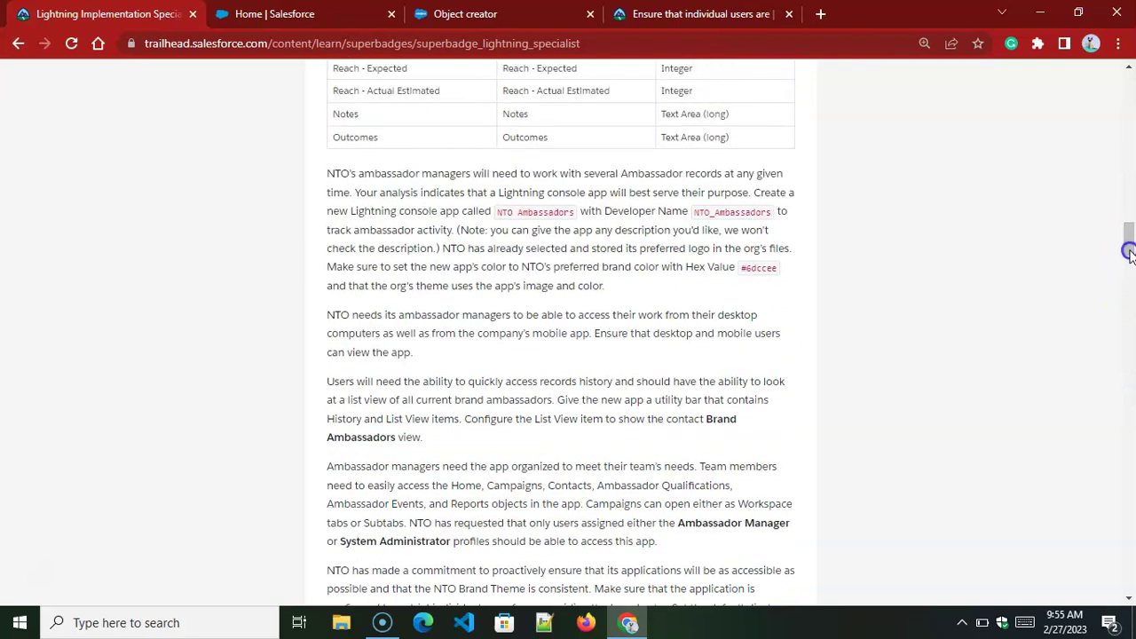
triple_click(531, 210)
left_click(809, 338)
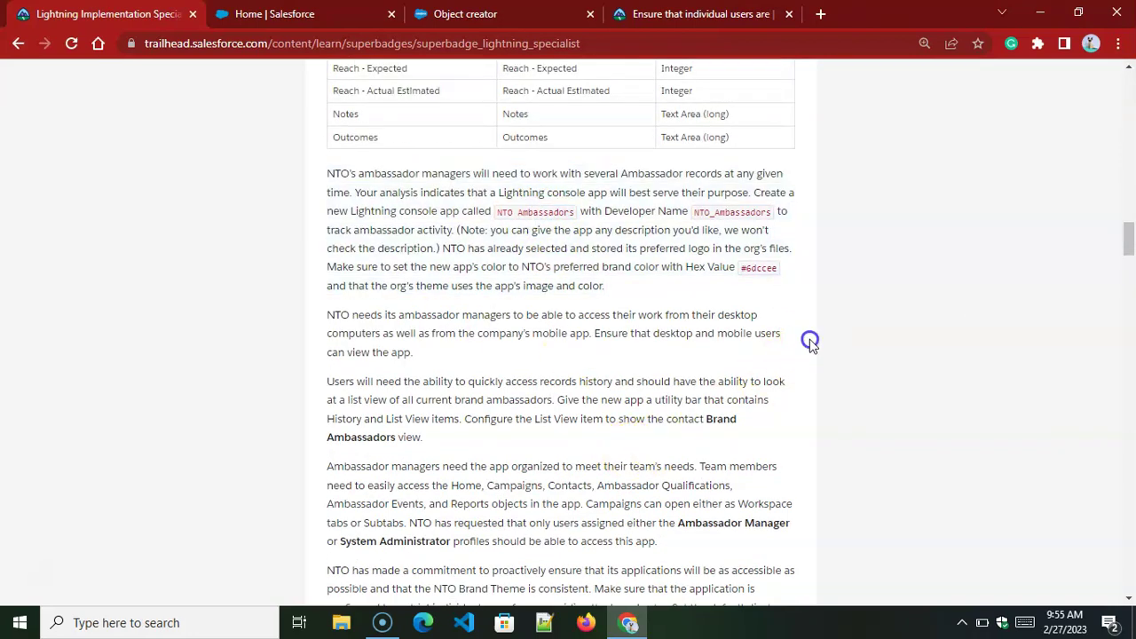
right_click(508, 216)
left_click(537, 225)
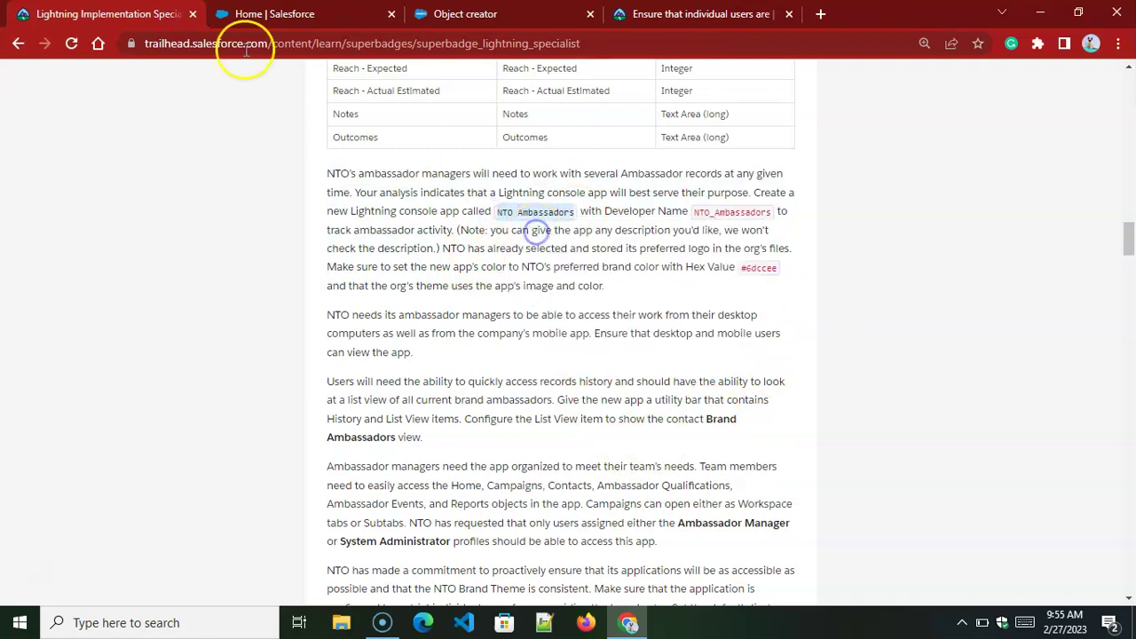
- Start a new Lightning app in the App Manager with the name NTO Ambassadors and developer name NTO_Ambassadors
left_click(311, 14)
left_click(57, 254)
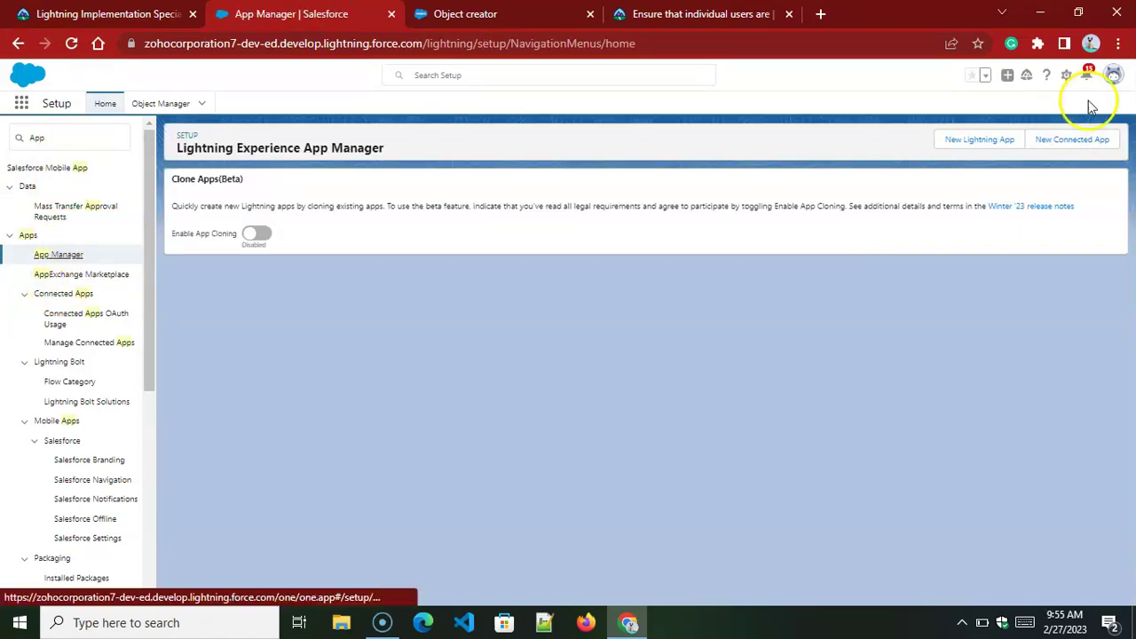
left_click(950, 139)
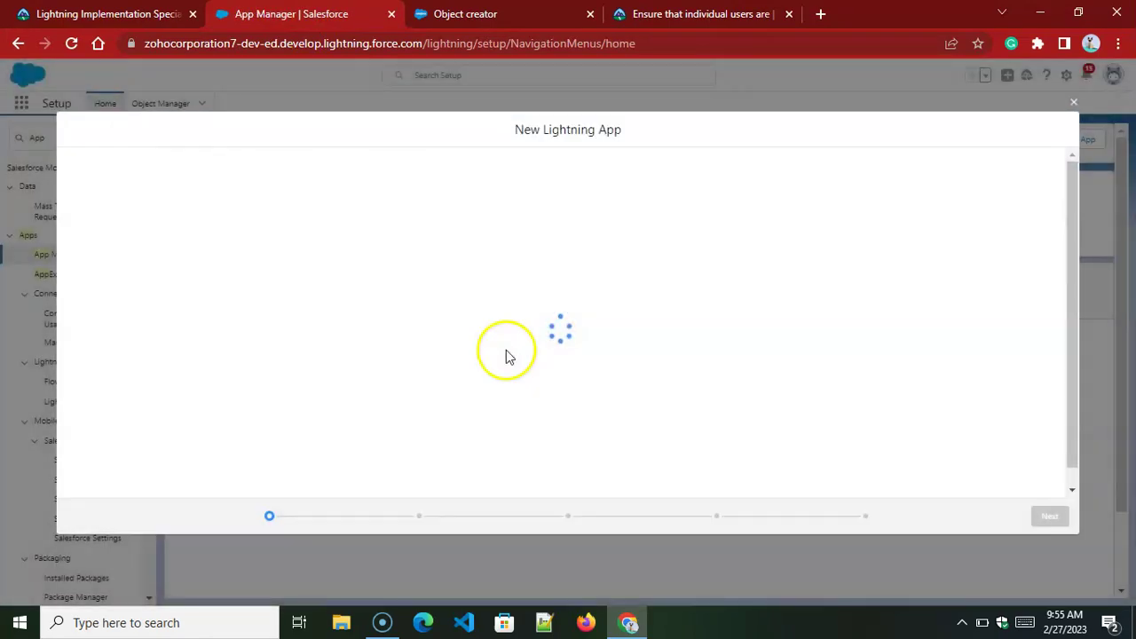
right_click(407, 275)
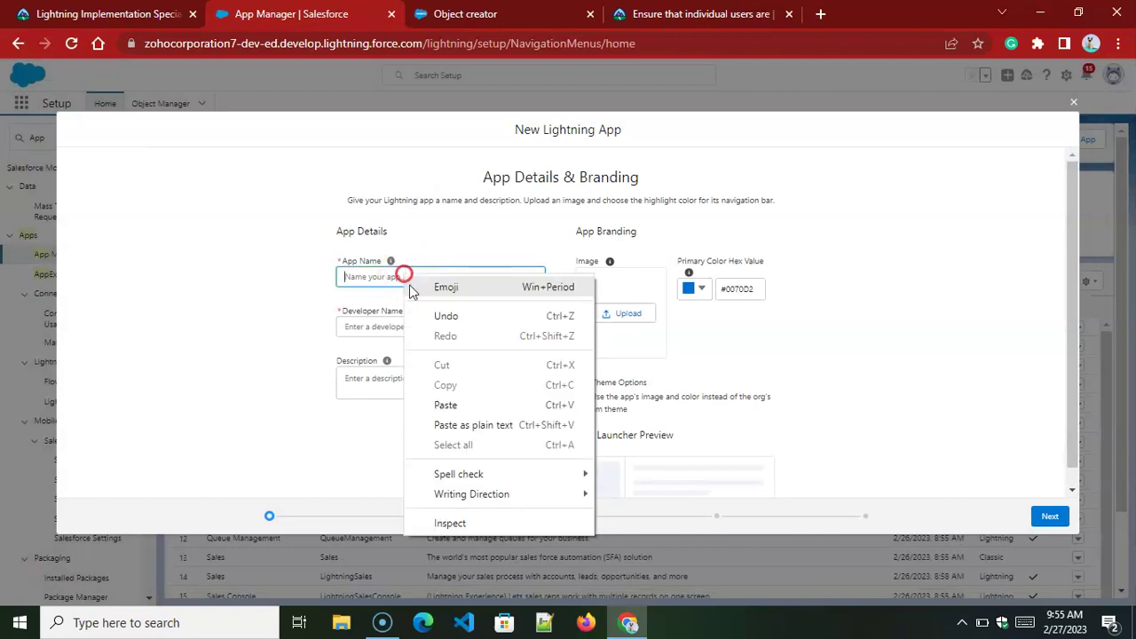
left_click(445, 403)
left_click(376, 321)
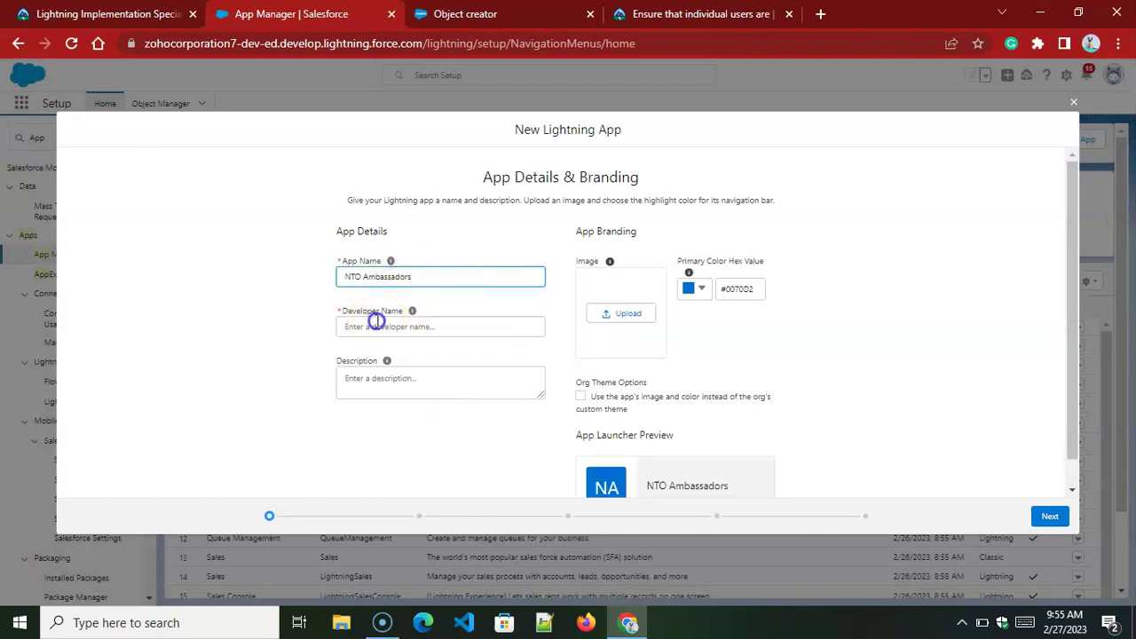
- Enter "App NTO Ambassadors" as the app description and upload the nto-logo file from the Desktop as its image
left_click(365, 380)
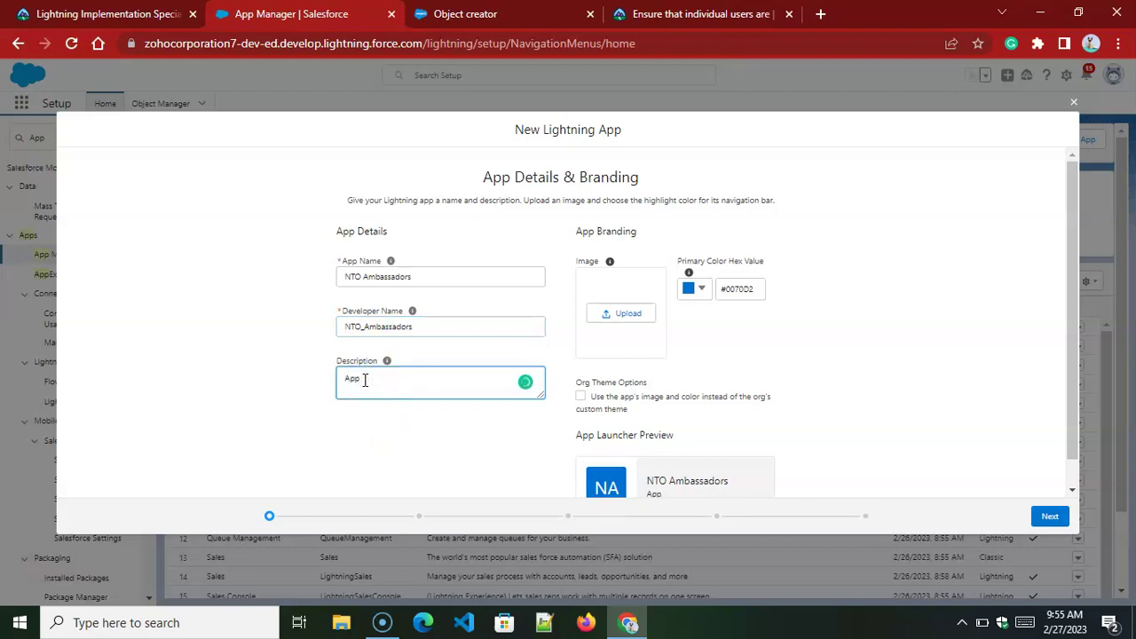
left_click(397, 446)
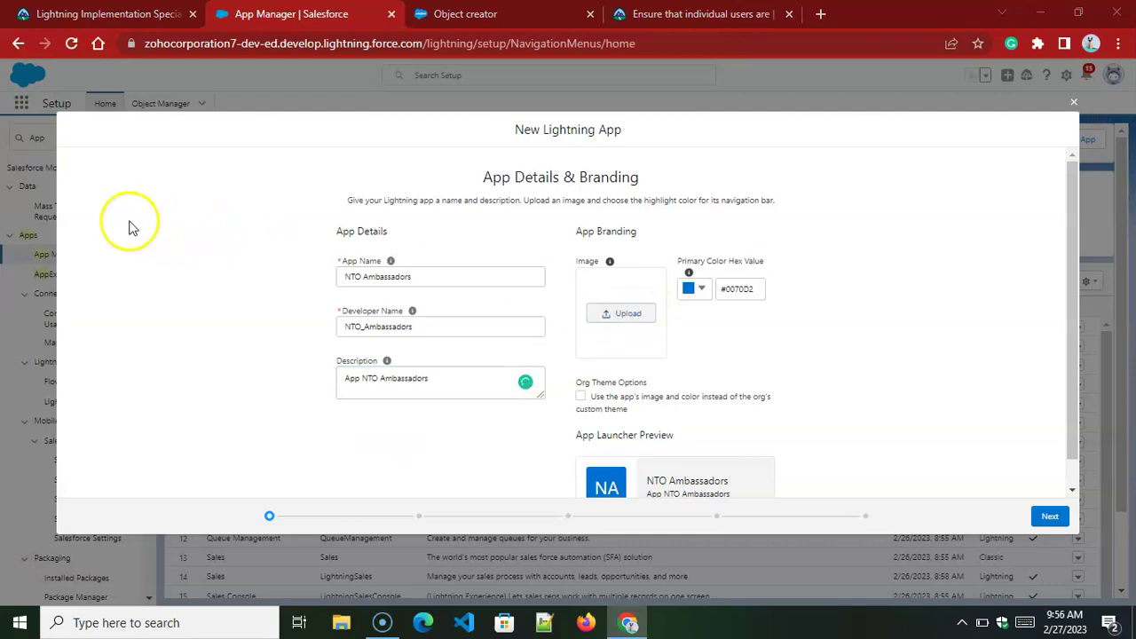
left_click(196, 139)
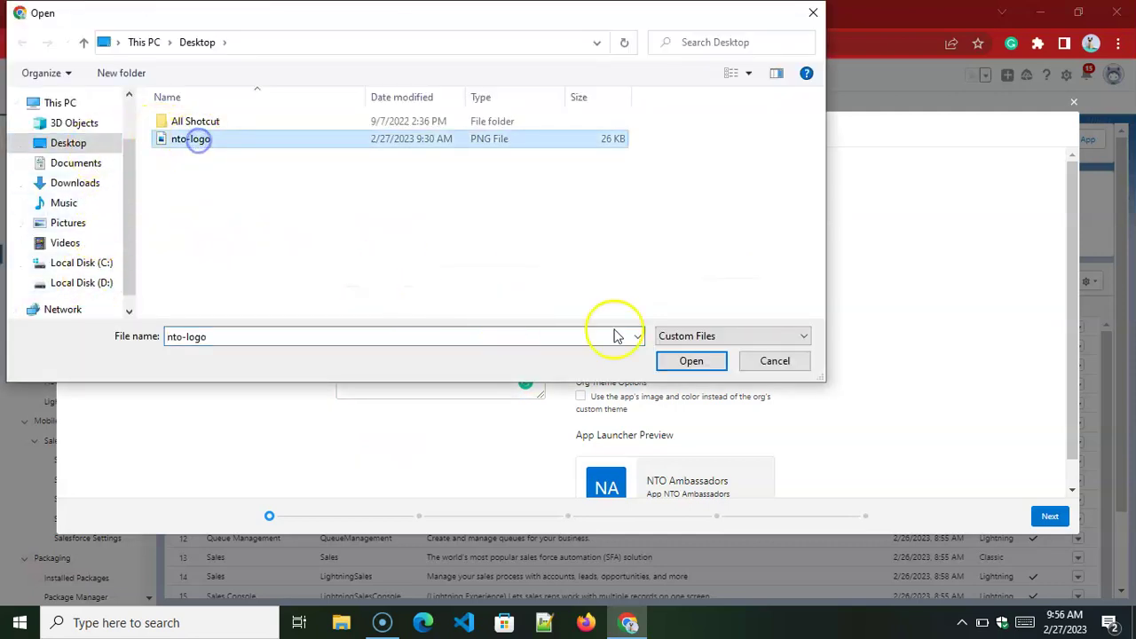
left_click(690, 360)
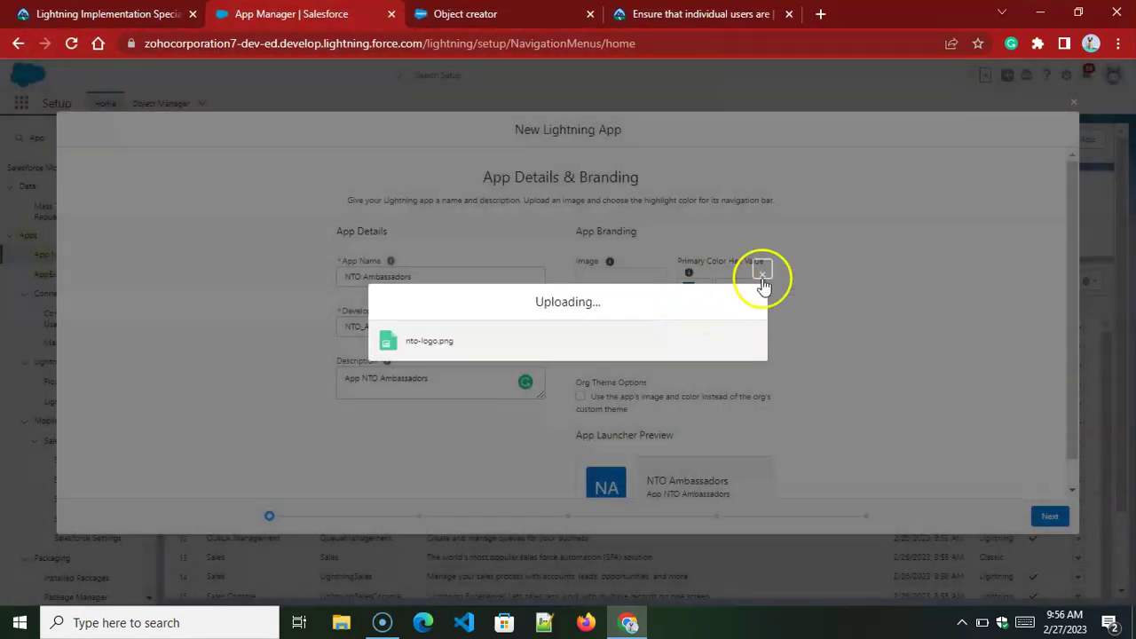
- Copy the brand color hex value #6dccee from the Trailhead requirements and set it as the new app's primary color
left_click(107, 13)
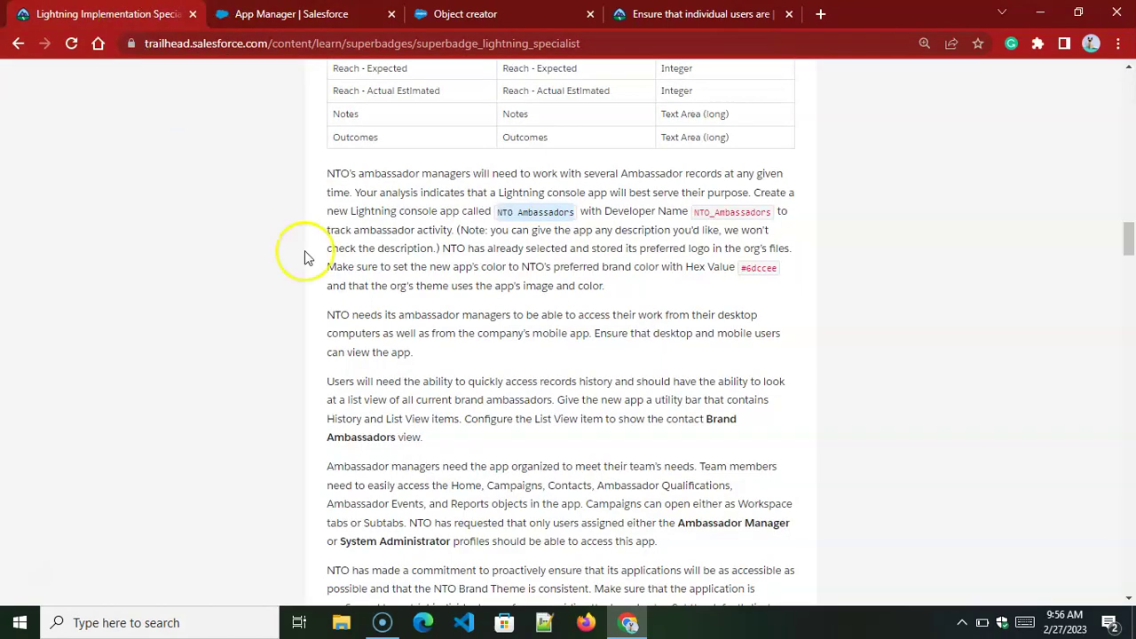
double_click(759, 268)
right_click(757, 273)
left_click(786, 289)
left_click(295, 13)
triple_click(731, 292)
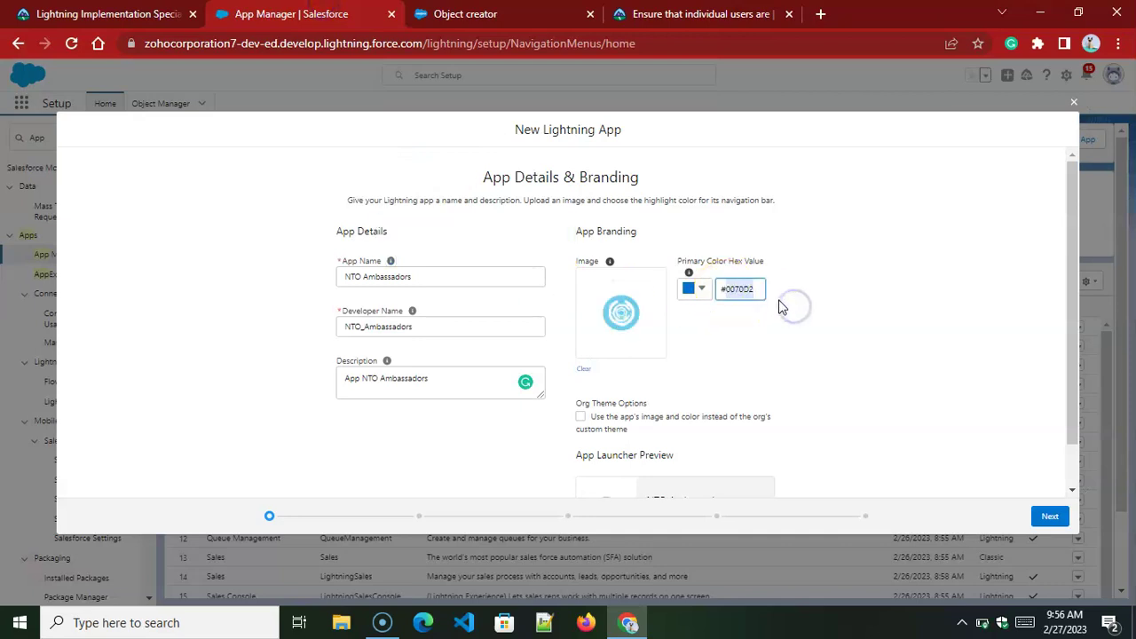
left_click(795, 339)
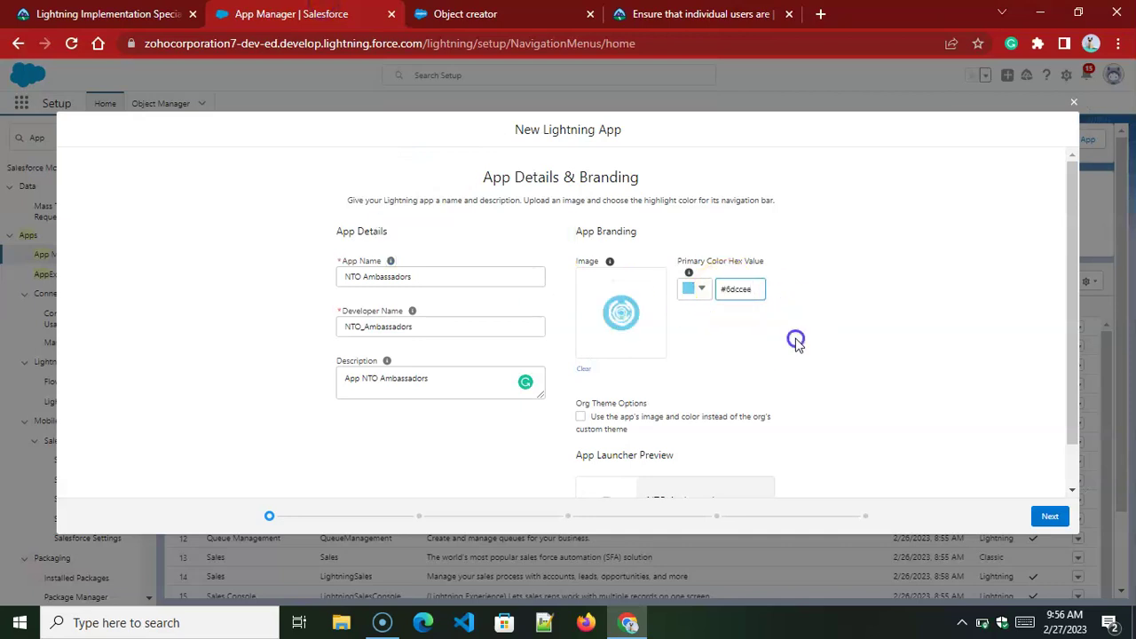
- Make the app's image and color replace the org's custom theme and continue to the app options
left_click(580, 417)
scroll(753, 406, "down", 1)
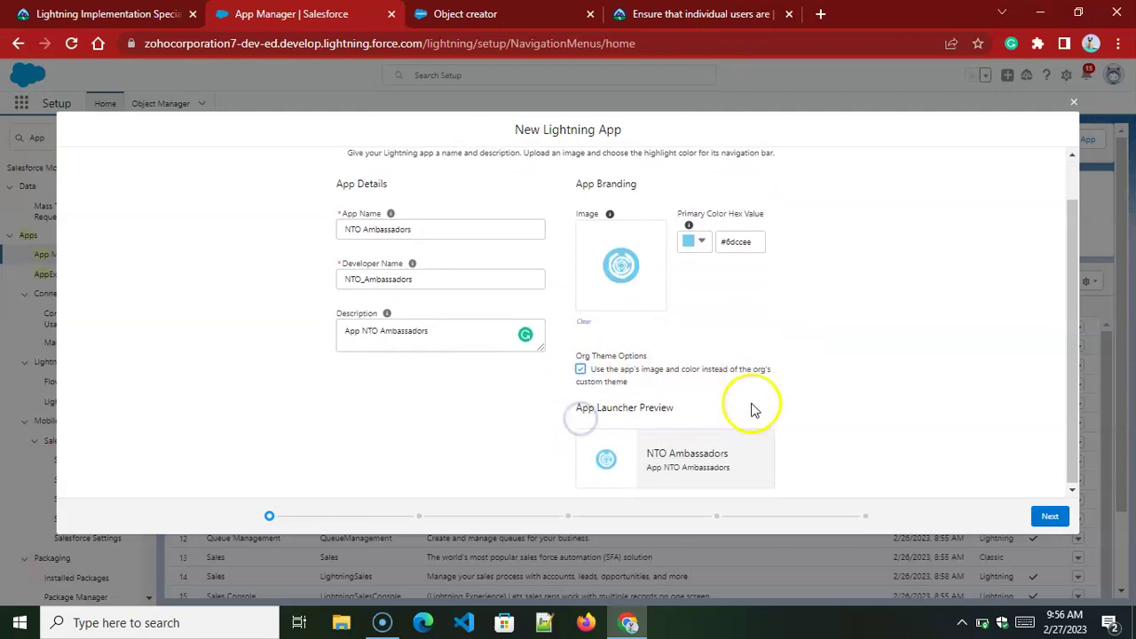
left_click(1050, 515)
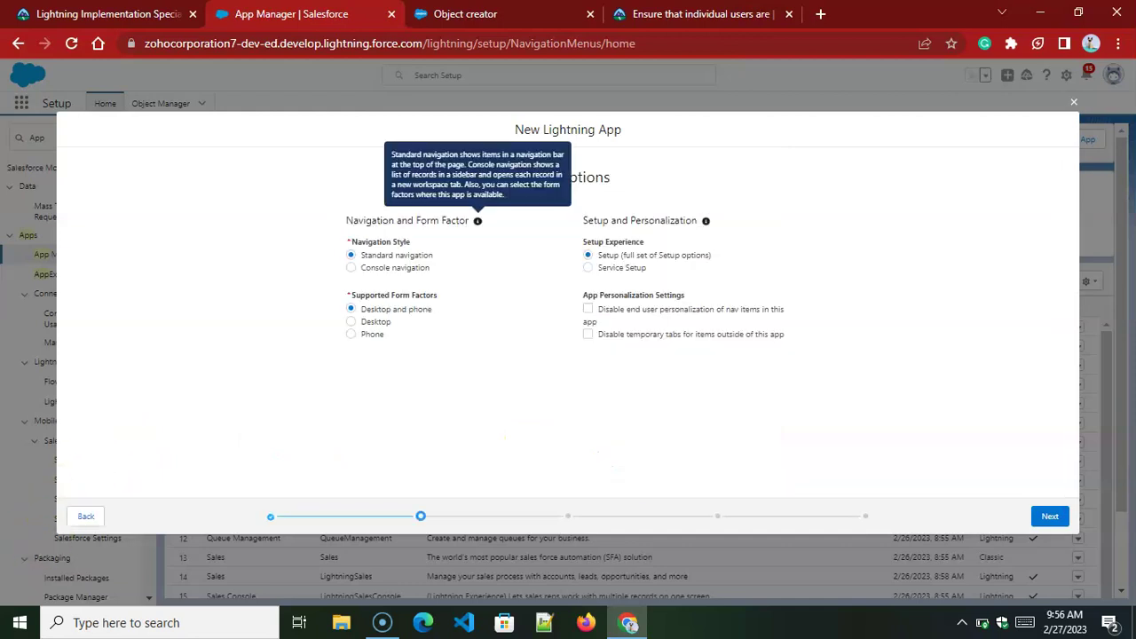
- Set the app to console navigation with workspace tabs cleared for each new console session, and continue to the utility items
left_click(351, 267)
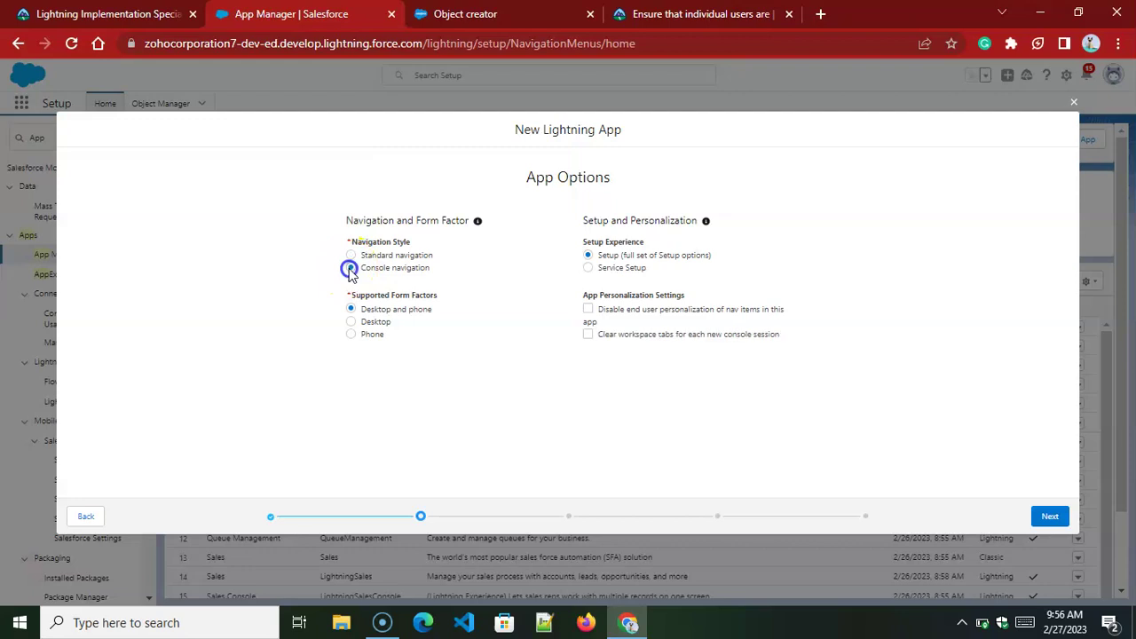
left_click(588, 334)
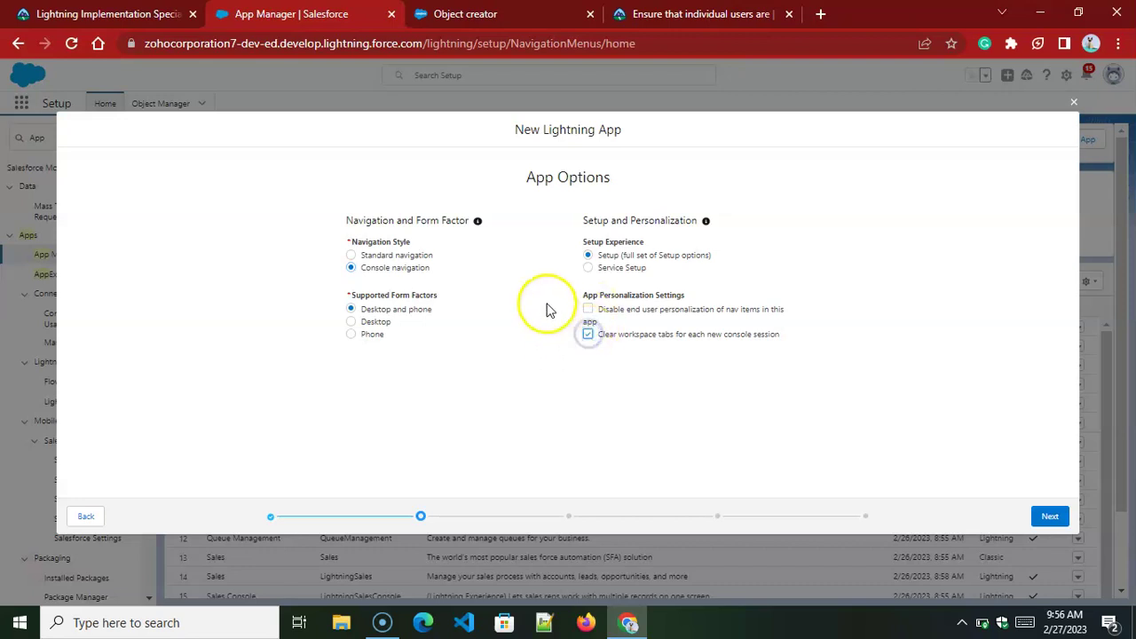
left_click(1051, 516)
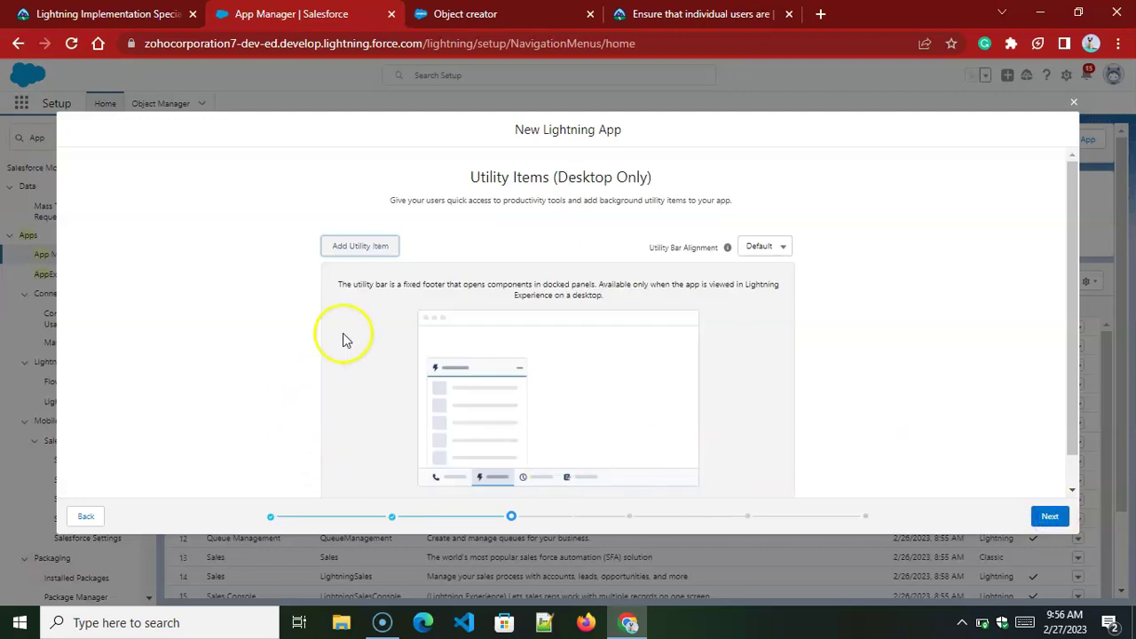
- Add the History utility item to the app's utility bar
left_click(356, 244)
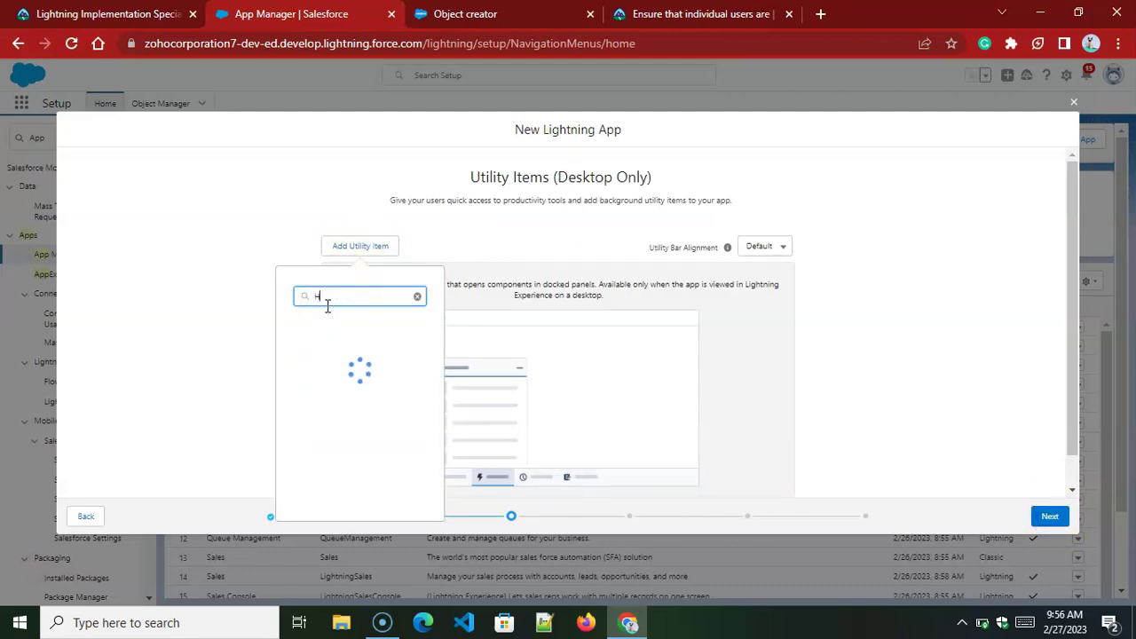
type("Hist")
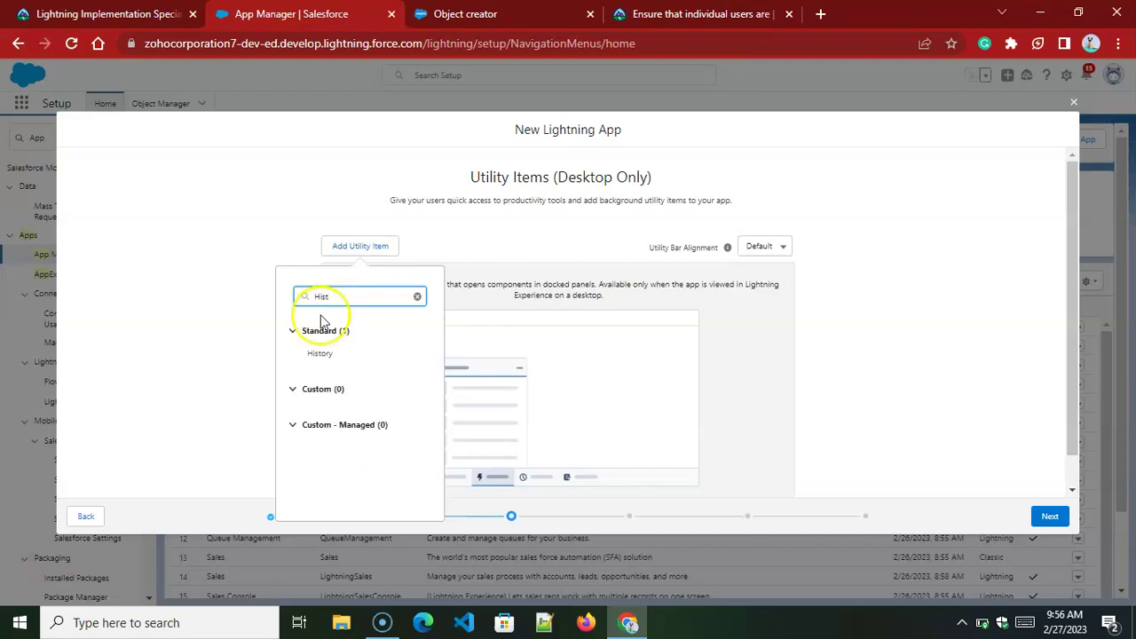
left_click(325, 354)
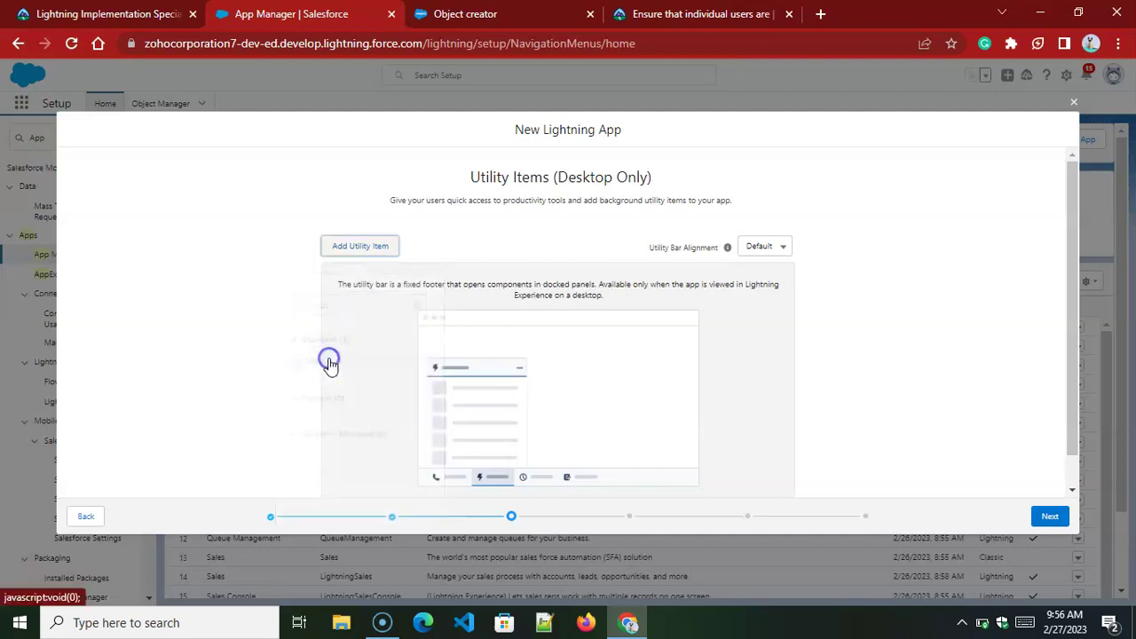
- Find the List View utility item and add it to the utility bar
left_click(359, 249)
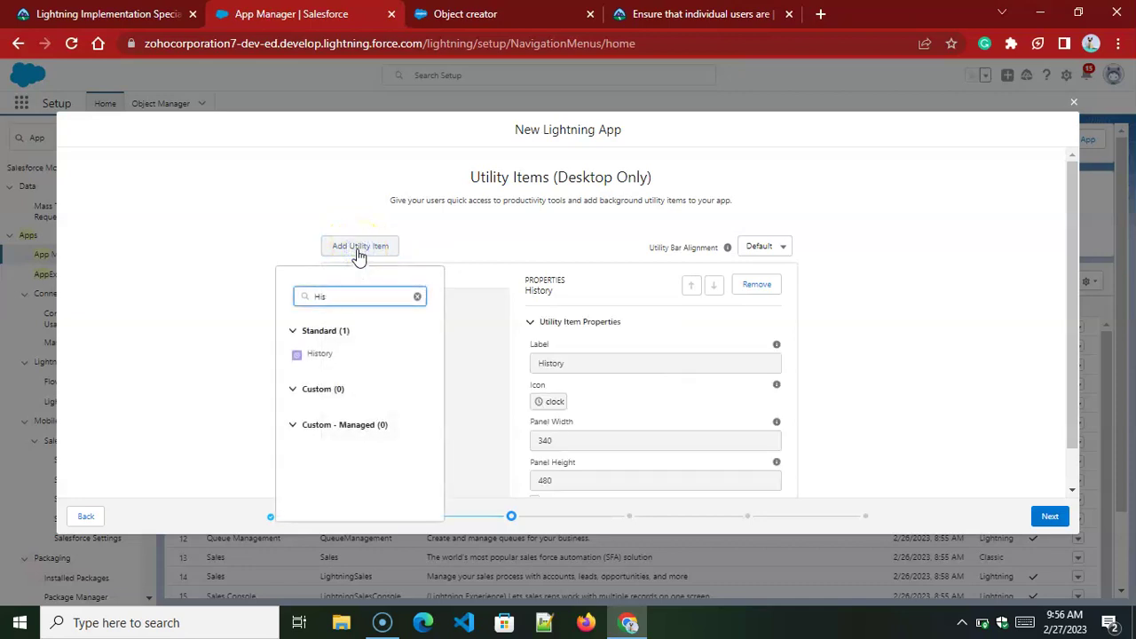
key("BackSpace")
key("BackSpace")
key("BackSpace")
type("La")
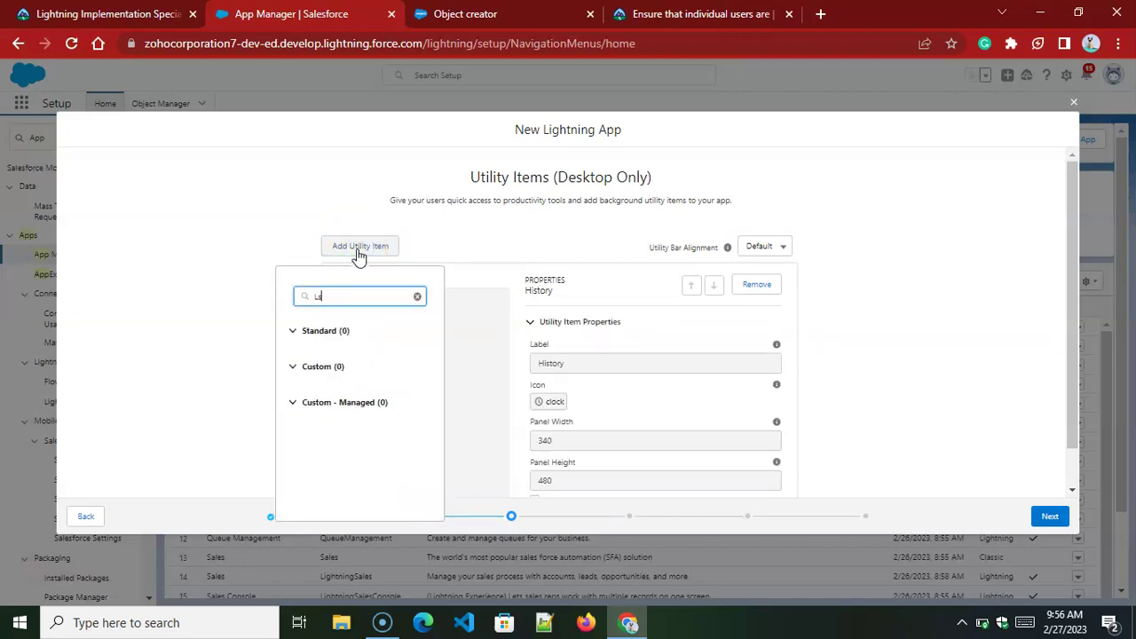
key("BackSpace")
type("ist")
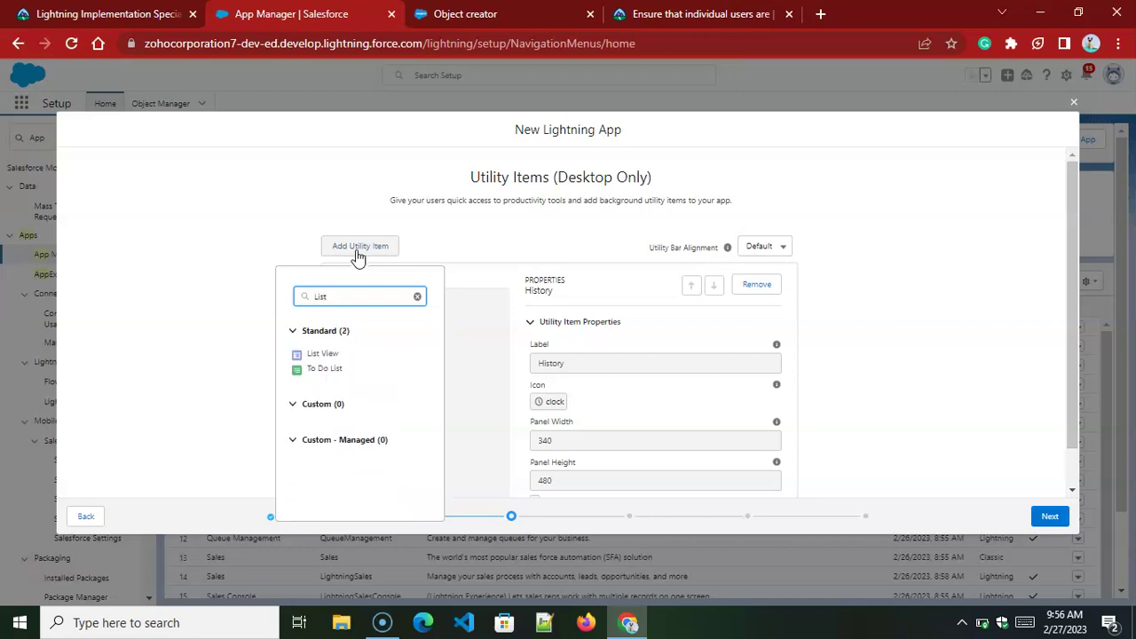
left_click(328, 354)
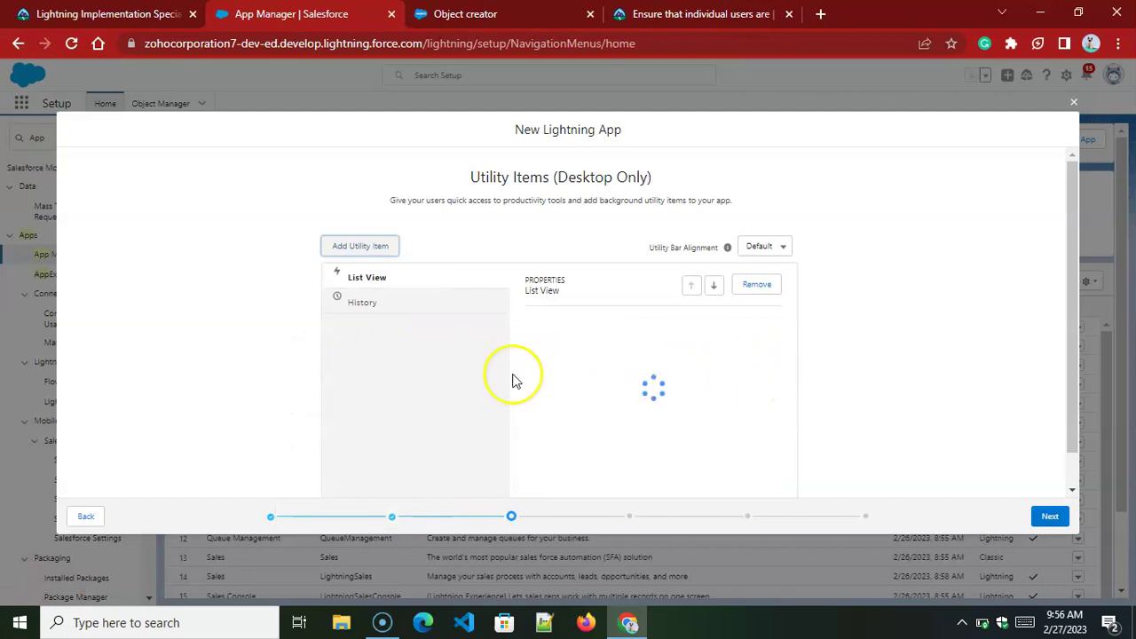
- Configure the List View item with the Contact object and the Brand Ambassadors filter, and continue to the navigation items
scroll(675, 365, "down", 3)
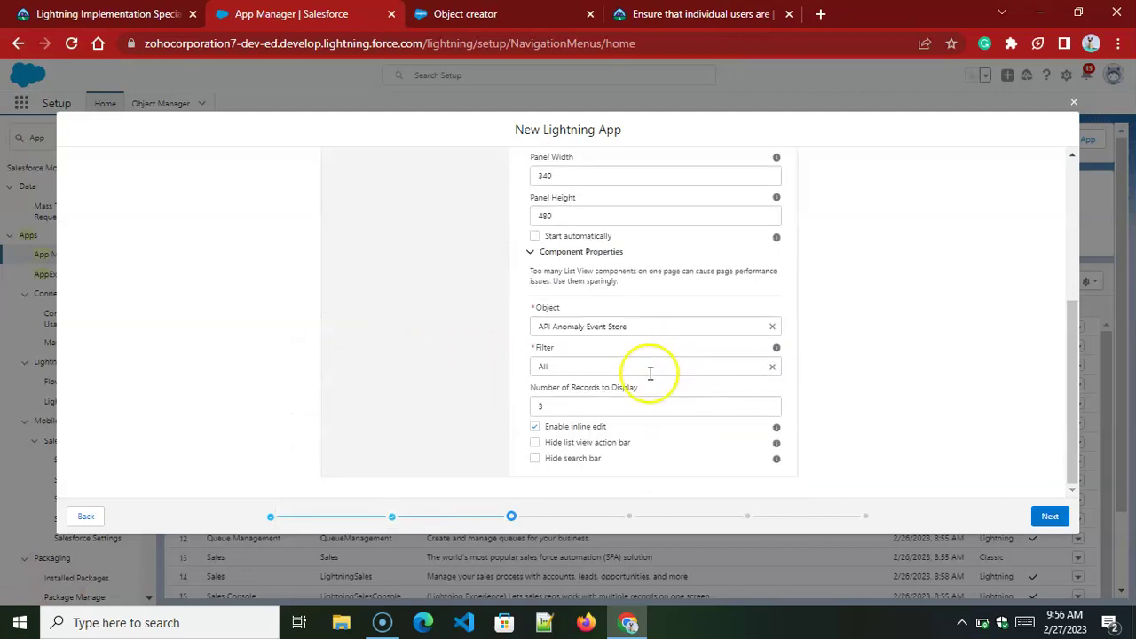
left_click(769, 325)
type("con")
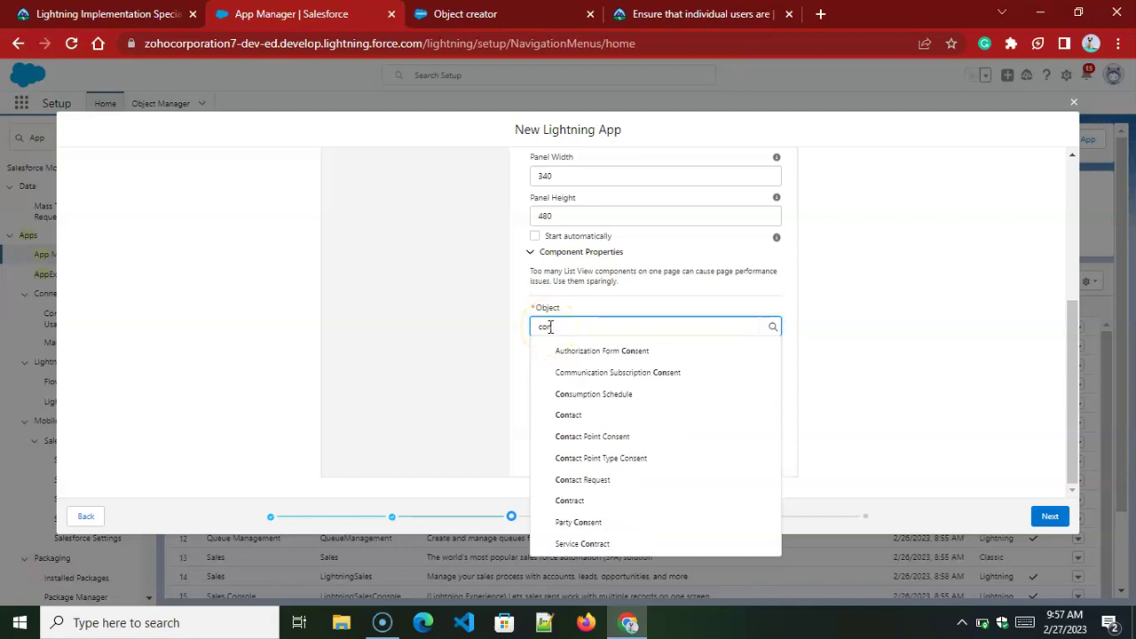
left_click(572, 417)
left_click(772, 366)
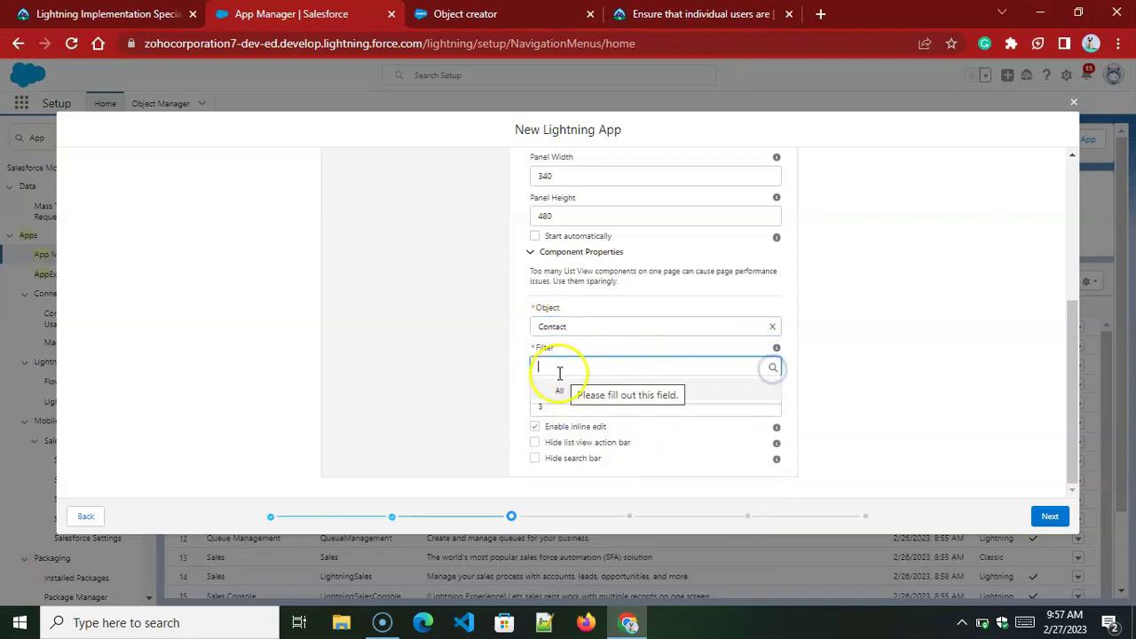
left_click(558, 368)
left_click(588, 435)
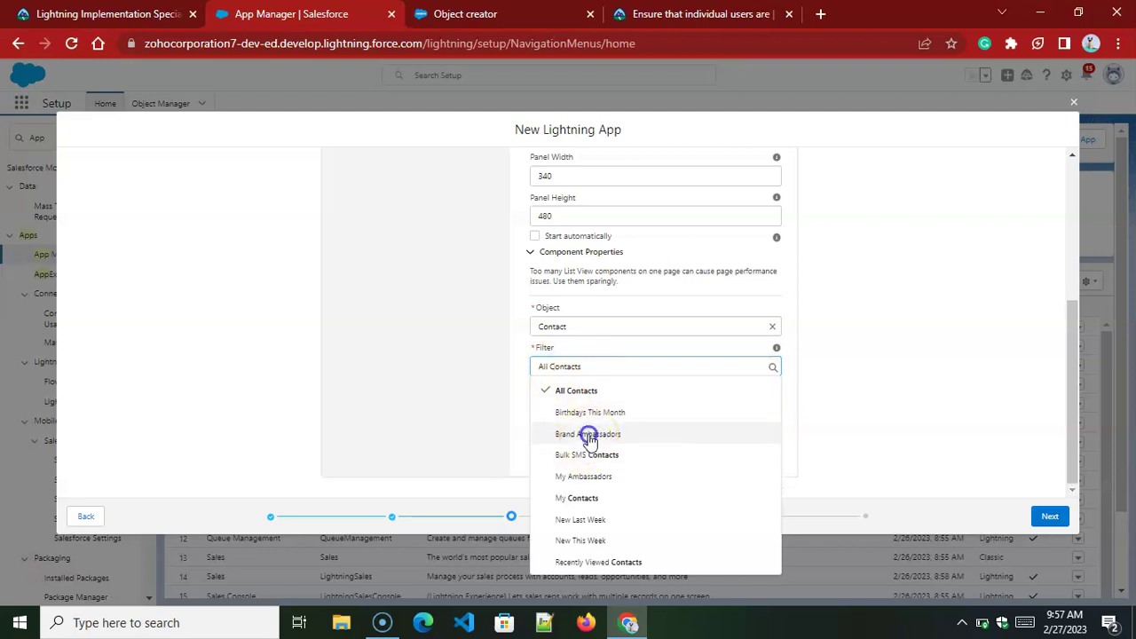
left_click(947, 364)
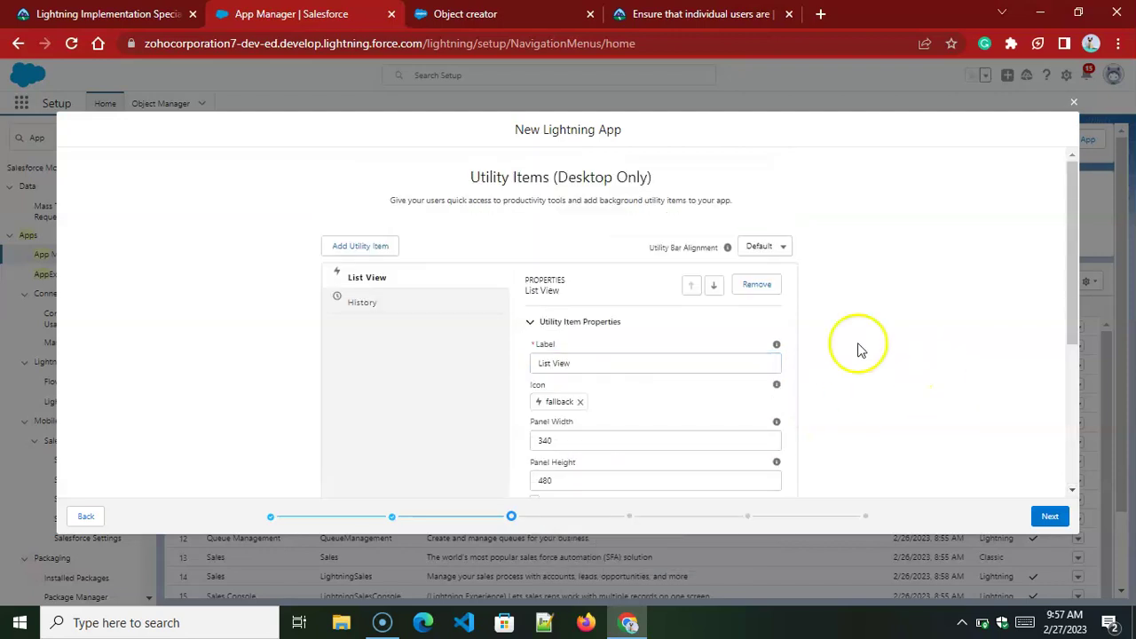
left_click(1050, 516)
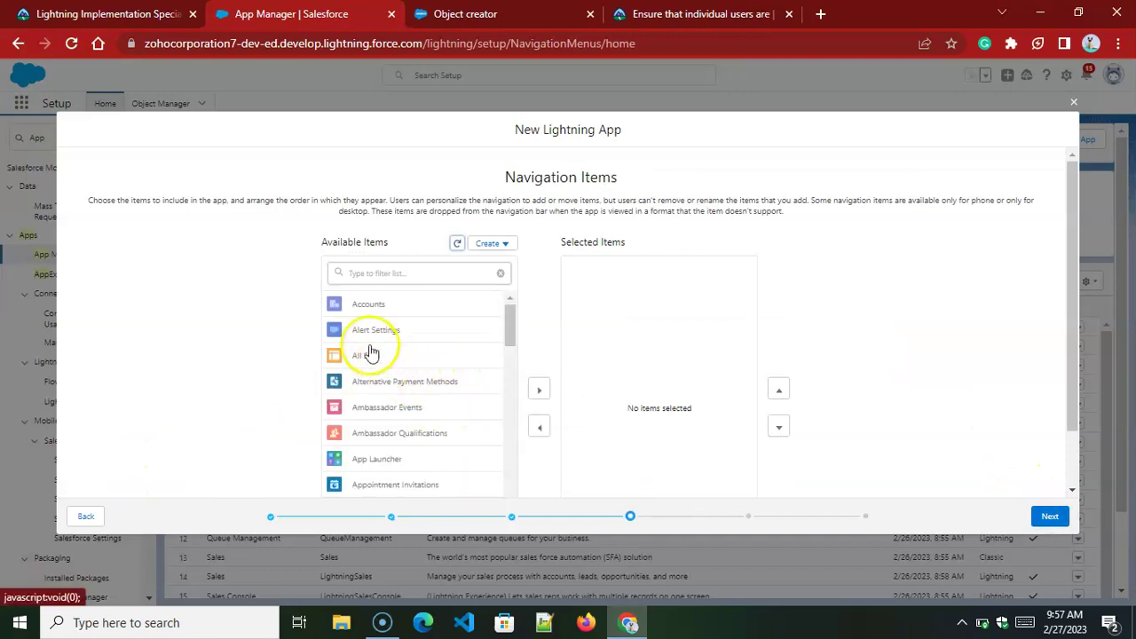
- Filter the available navigation items for home and add the standard Home item to the app
left_click(375, 274)
type("home")
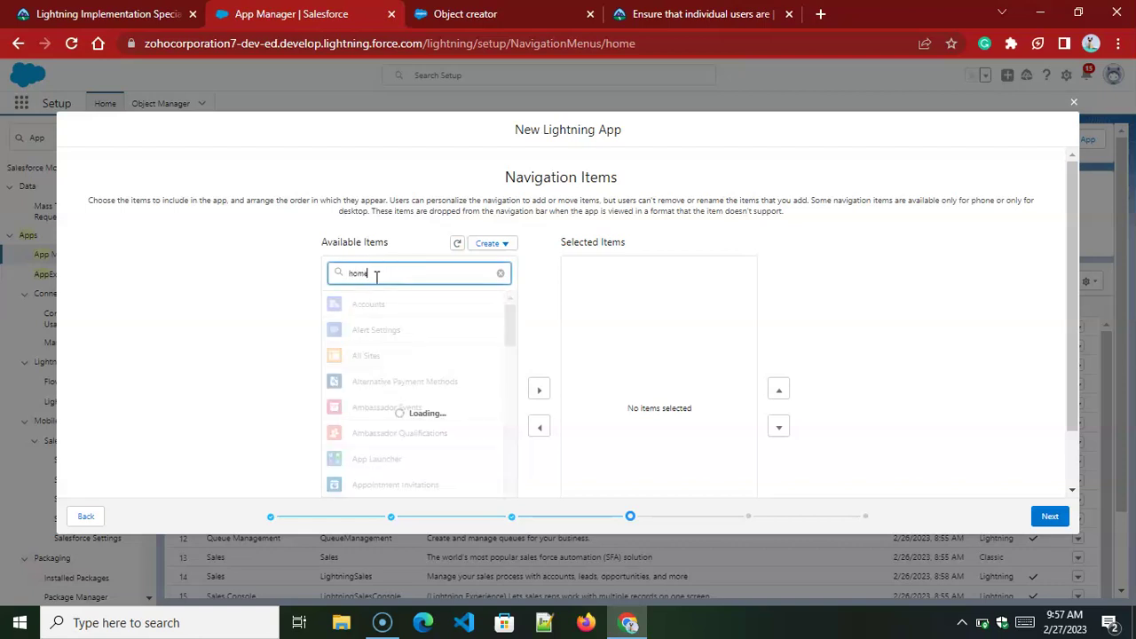
left_click(376, 280)
left_click(370, 359)
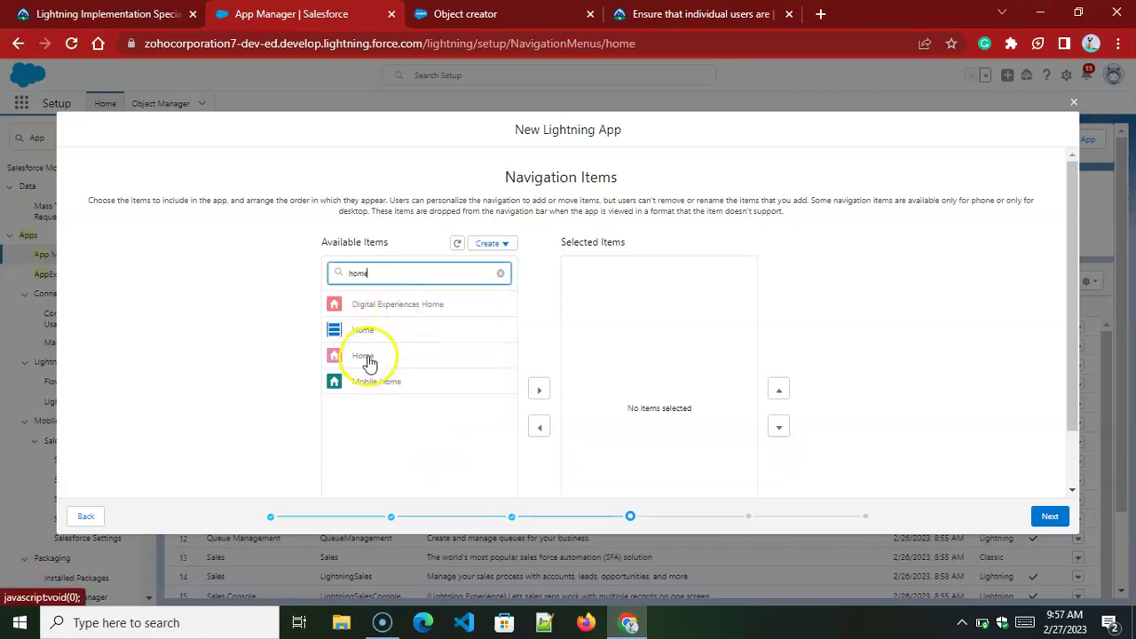
scroll(369, 360, "down", 1)
left_click(538, 349)
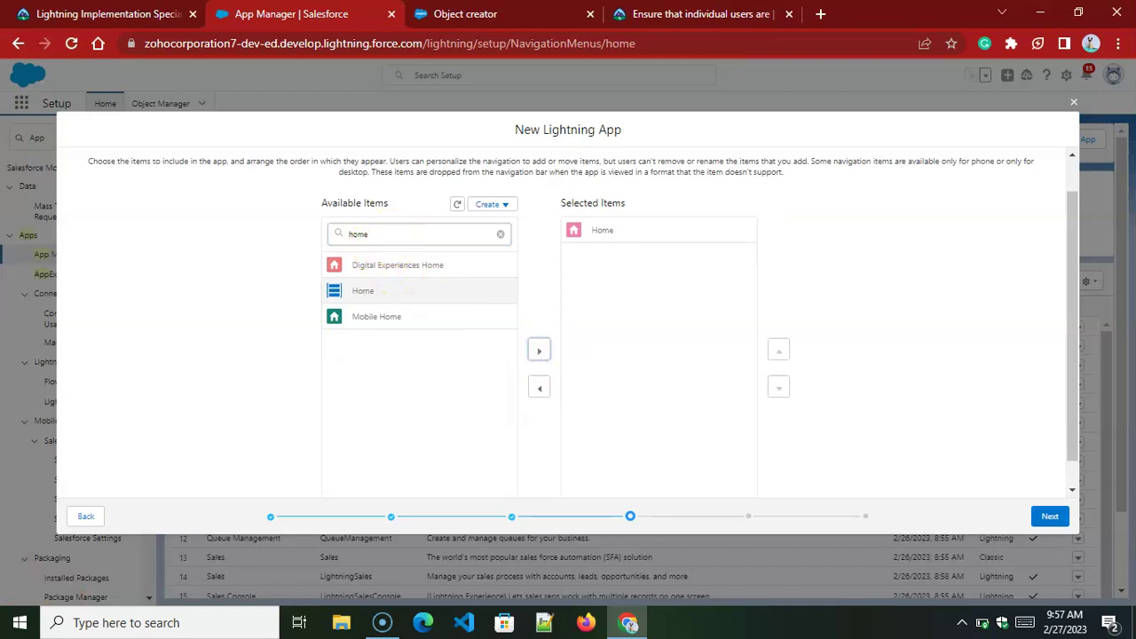
- Filter the available items for cam and add Campaigns to the app's navigation
left_click_drag(368, 234, 329, 246)
key("BackSpace")
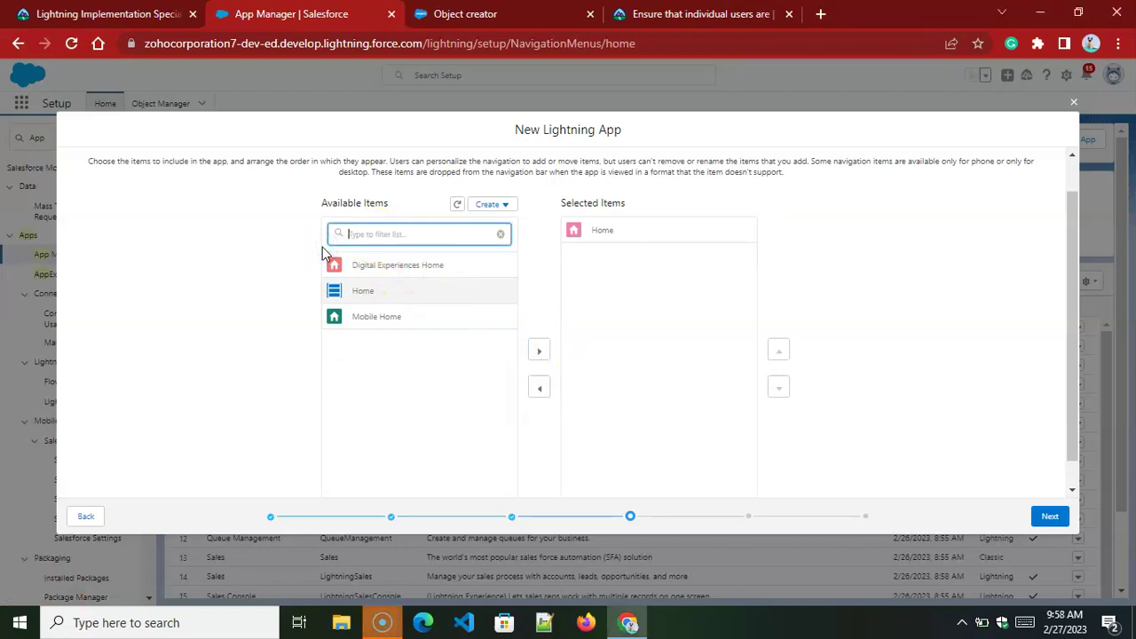
type("cam")
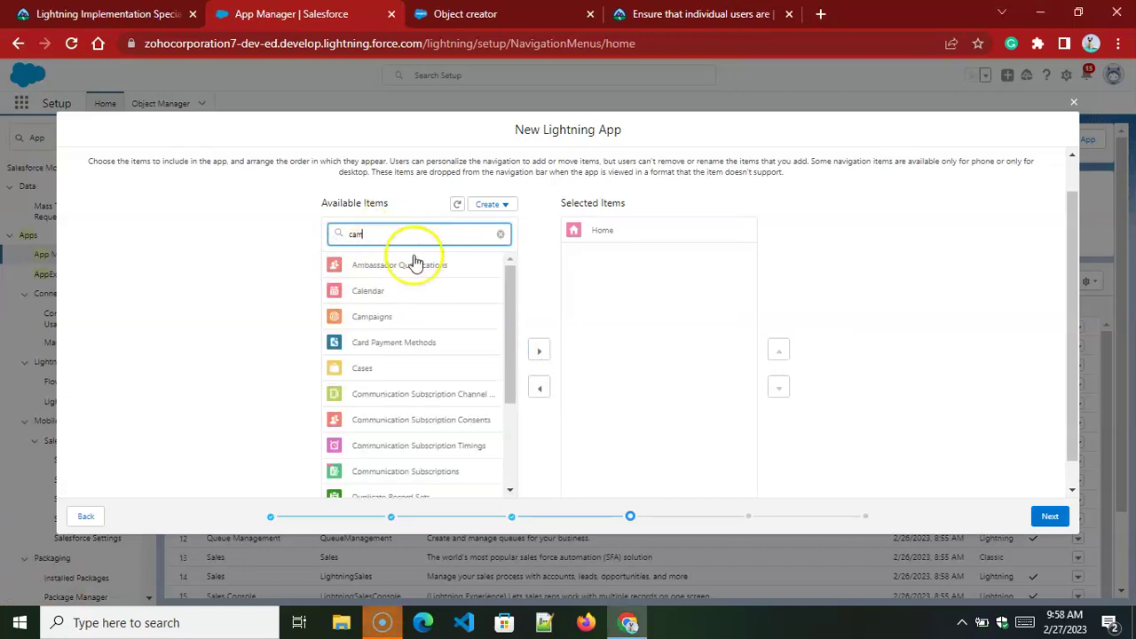
left_click(388, 267)
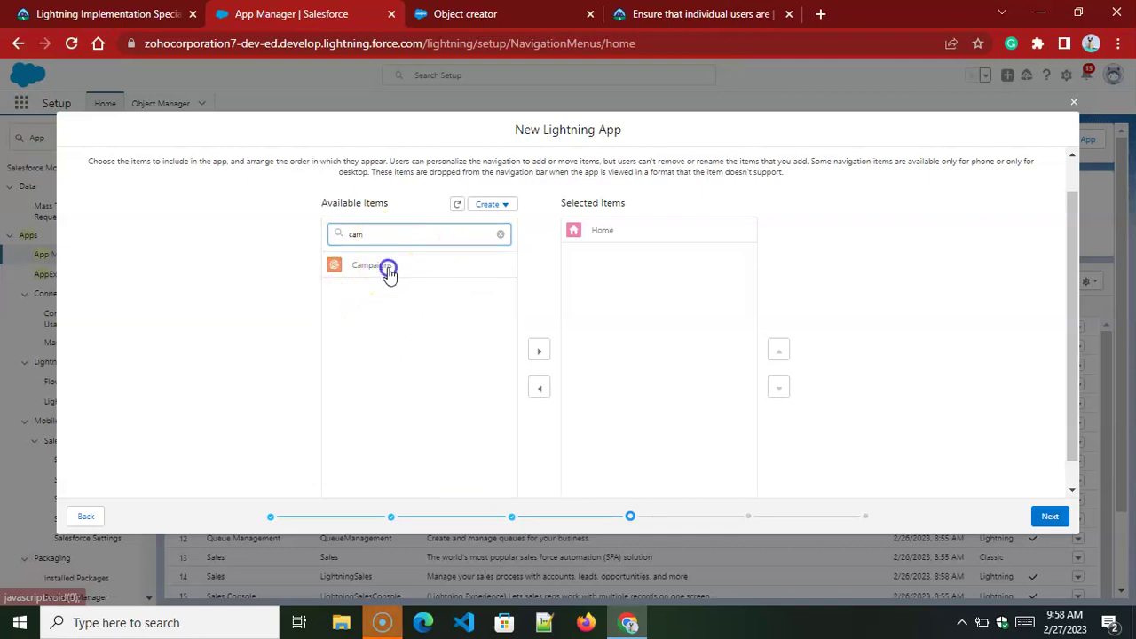
left_click(536, 347)
- Filter the available items for contac and add Contacts to the app's navigation
left_click_drag(364, 234, 277, 246)
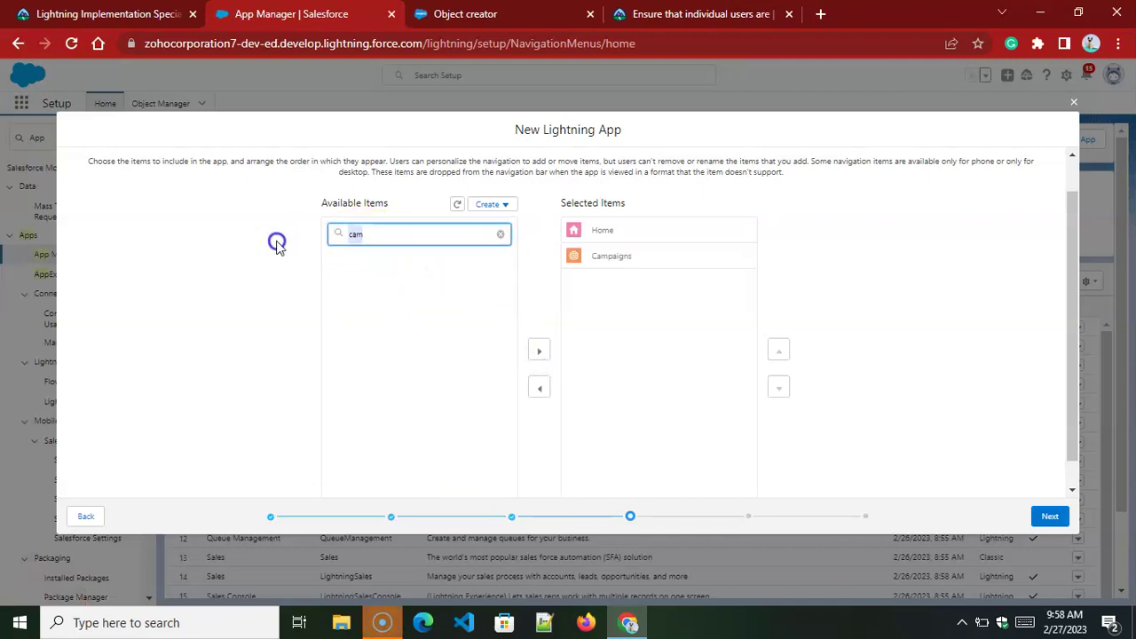
type("contac")
left_click(368, 342)
left_click(542, 353)
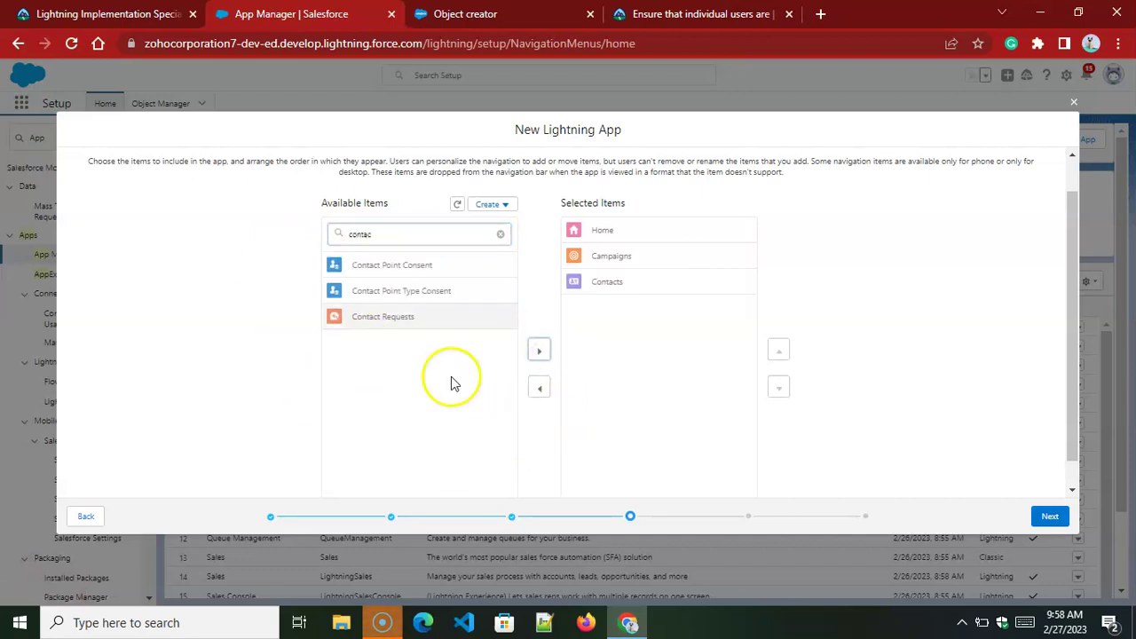
- Add Ambassador Qualifications and Ambassador Events to the app's navigation items
double_click(340, 234)
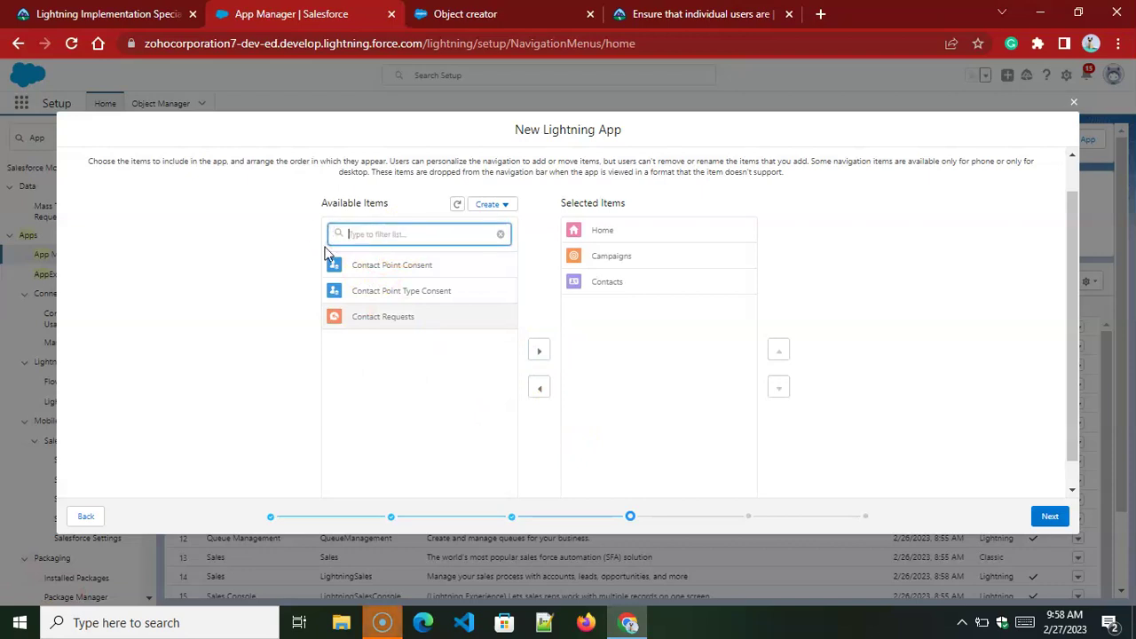
type("A")
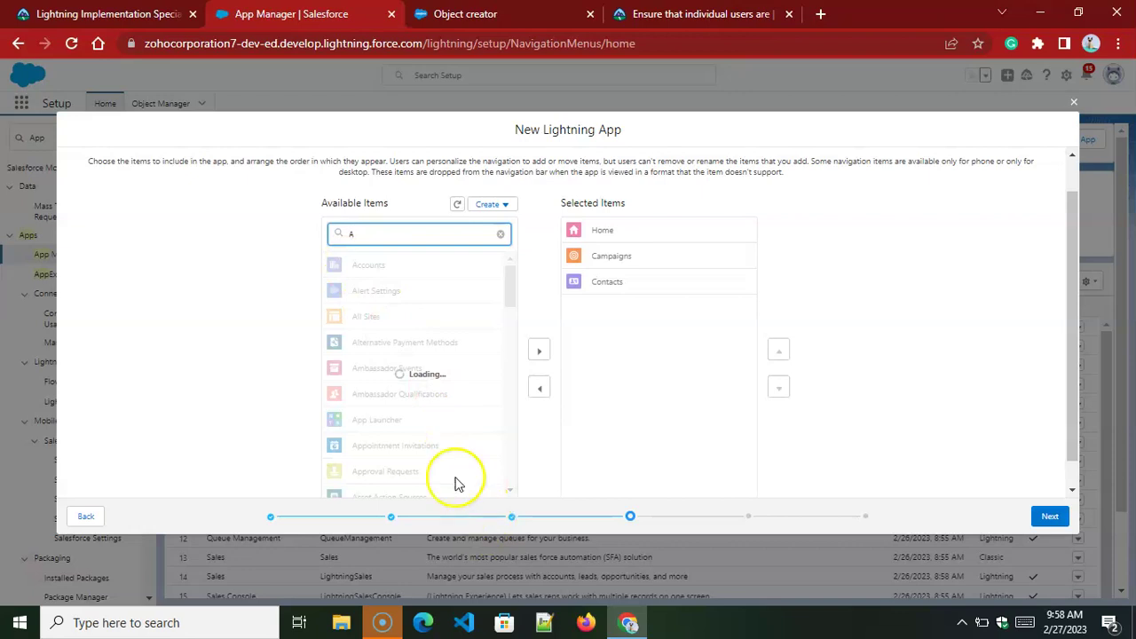
left_click(429, 399)
left_click(544, 355)
left_click(403, 367)
left_click(538, 351)
- Filter the available items for Repo, add Reports to the navigation, and continue to the navigation rules
left_click(329, 233)
type("F")
type("epo")
left_click(372, 264)
left_click(539, 351)
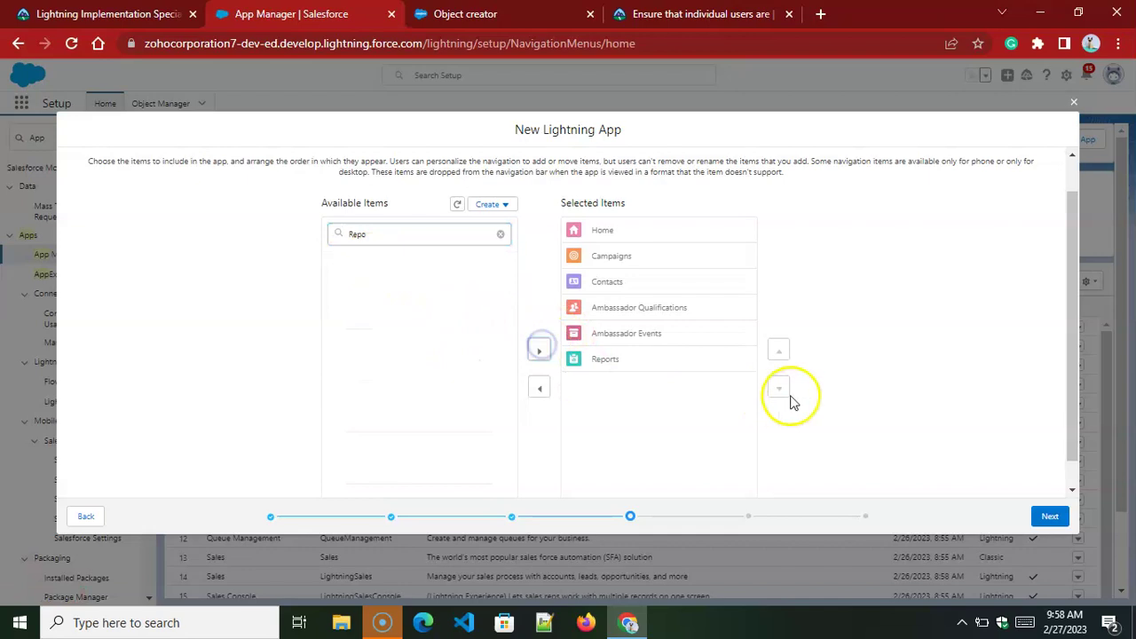
scroll(923, 480, "down", 1)
left_click(1050, 517)
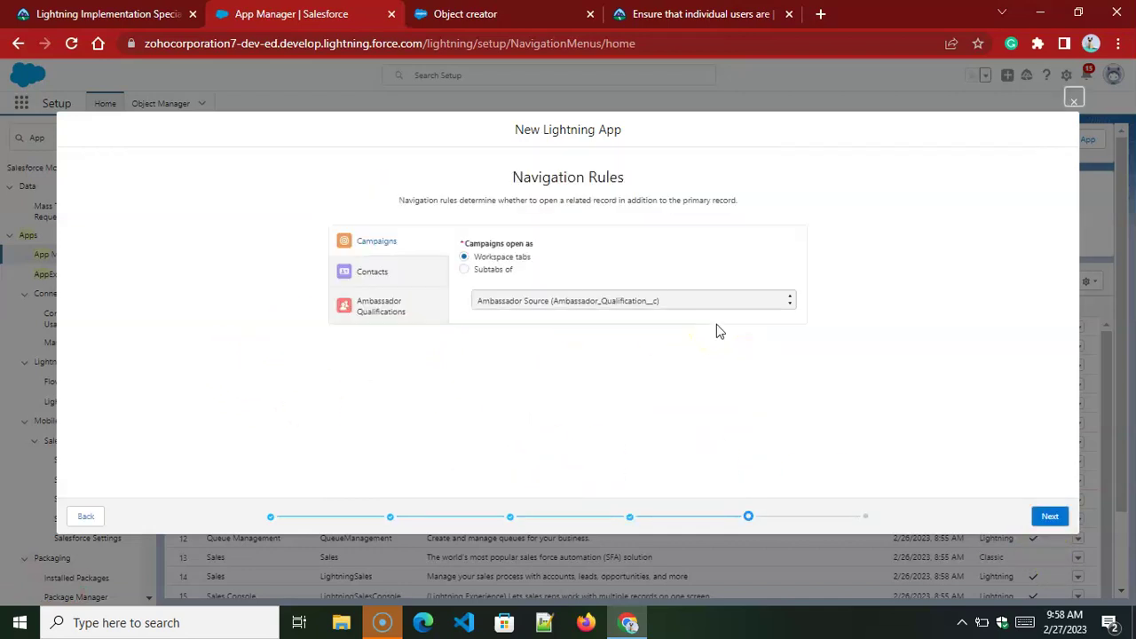
left_click(464, 270)
left_click(478, 257)
left_click(478, 270)
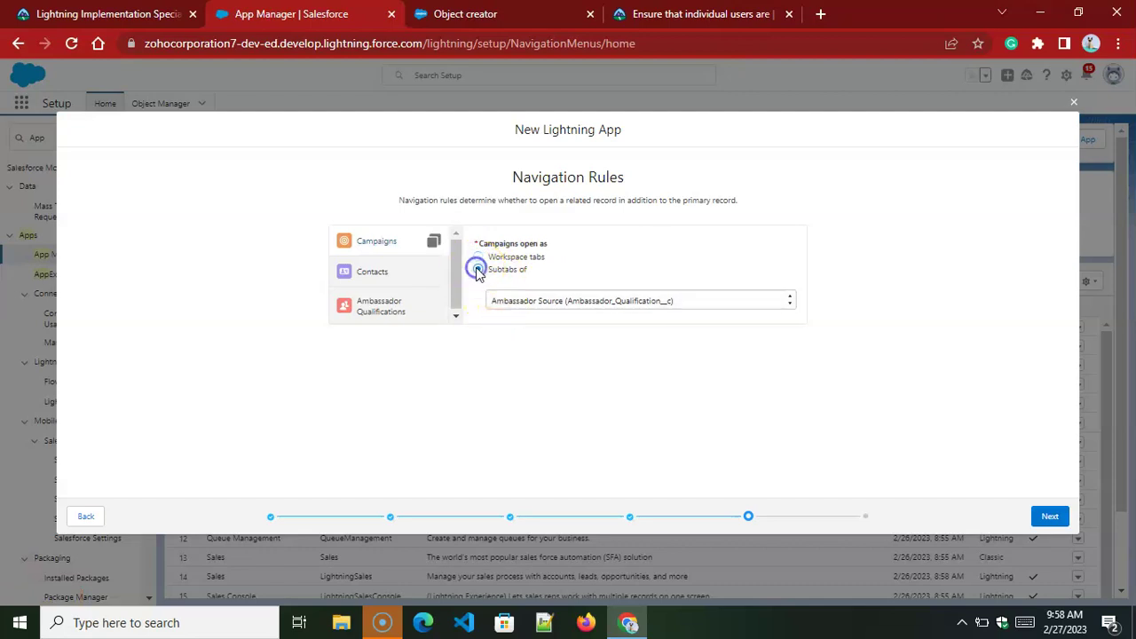
left_click(479, 257)
- Check the Trailhead requirements for how Campaigns should open and which profiles may access the app
left_click(134, 14)
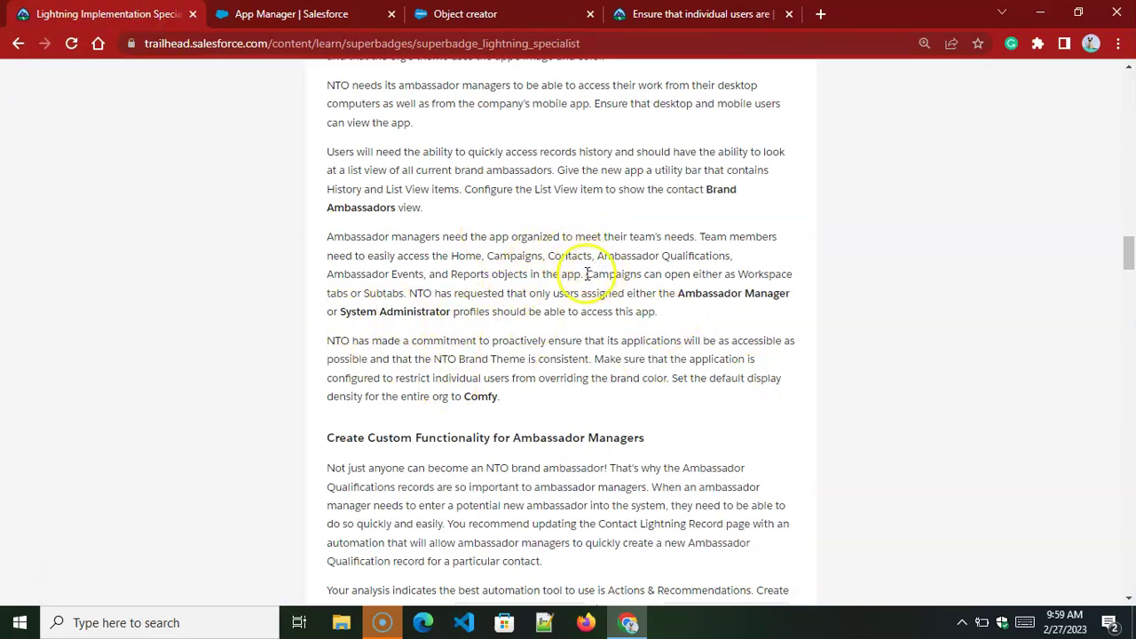
- Review the Campaigns tab requirement on Trailhead, keep Campaigns opening as workspace tabs in the new app, and continue to the user profiles
left_click_drag(586, 274, 613, 289)
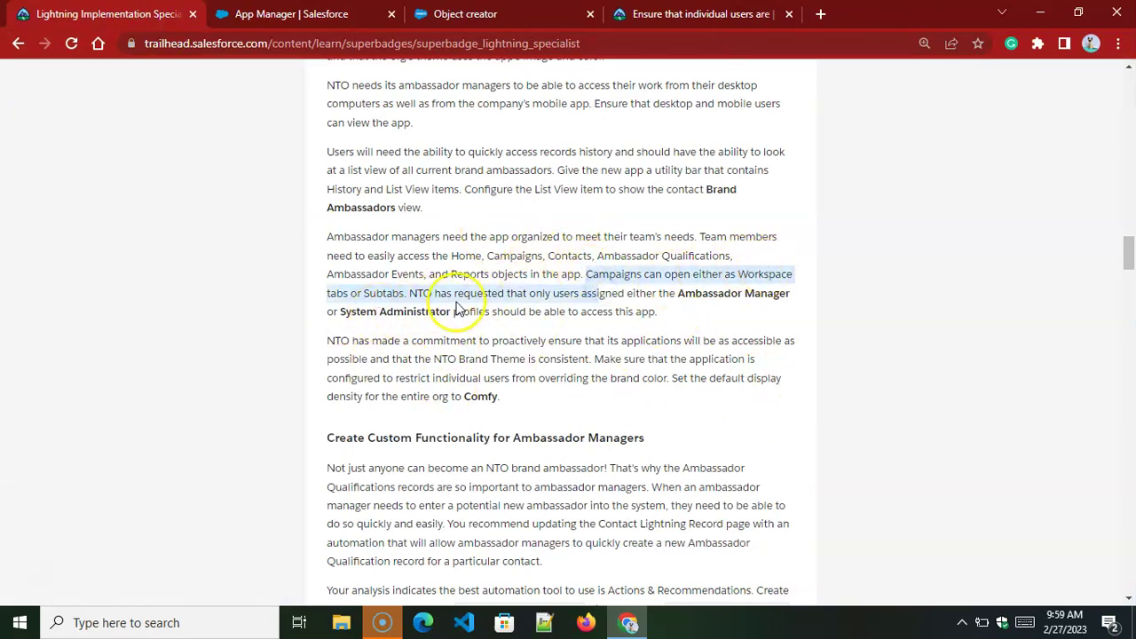
left_click(266, 13)
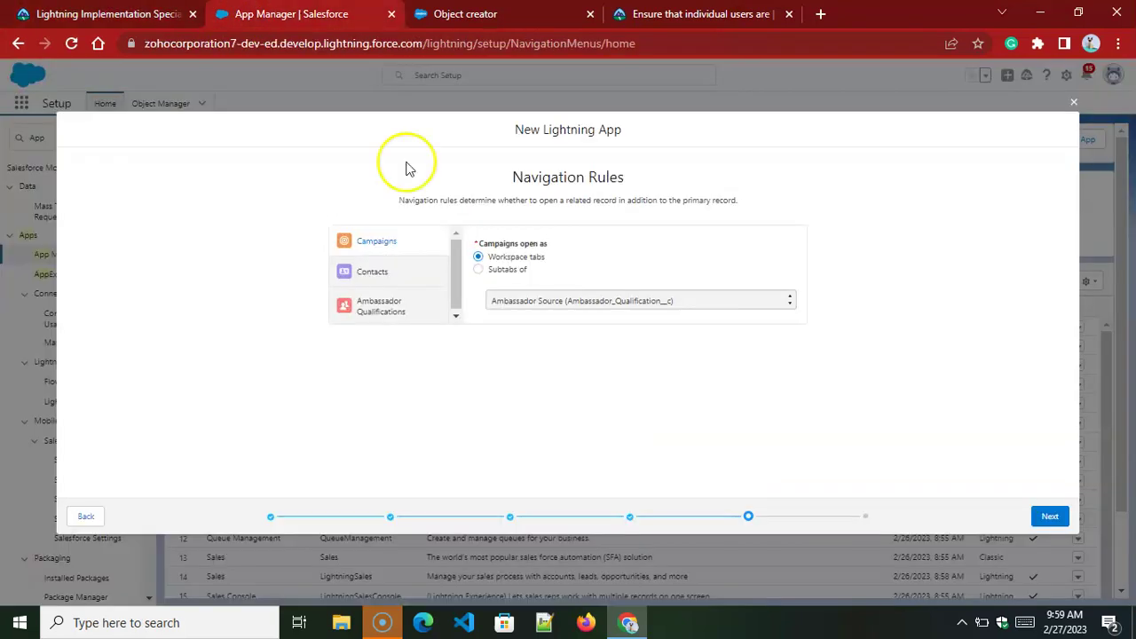
left_click(1051, 515)
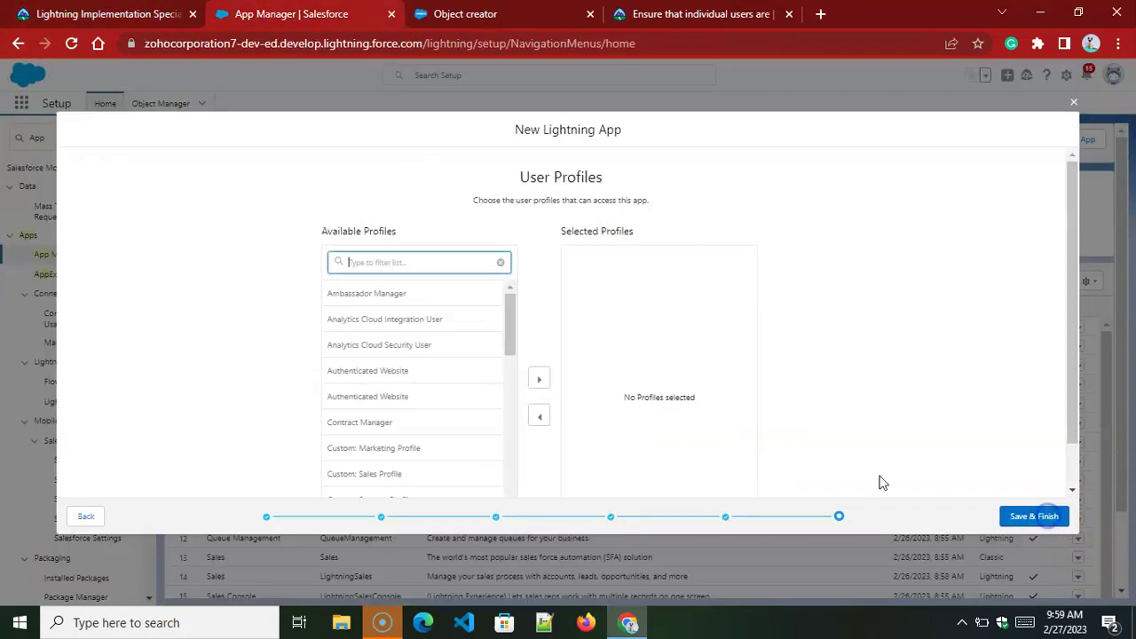
- Give the Ambassador Manager and System Administrator profiles access to the new Lightning app and save it
left_click(360, 292)
left_click(538, 352)
left_click(362, 233)
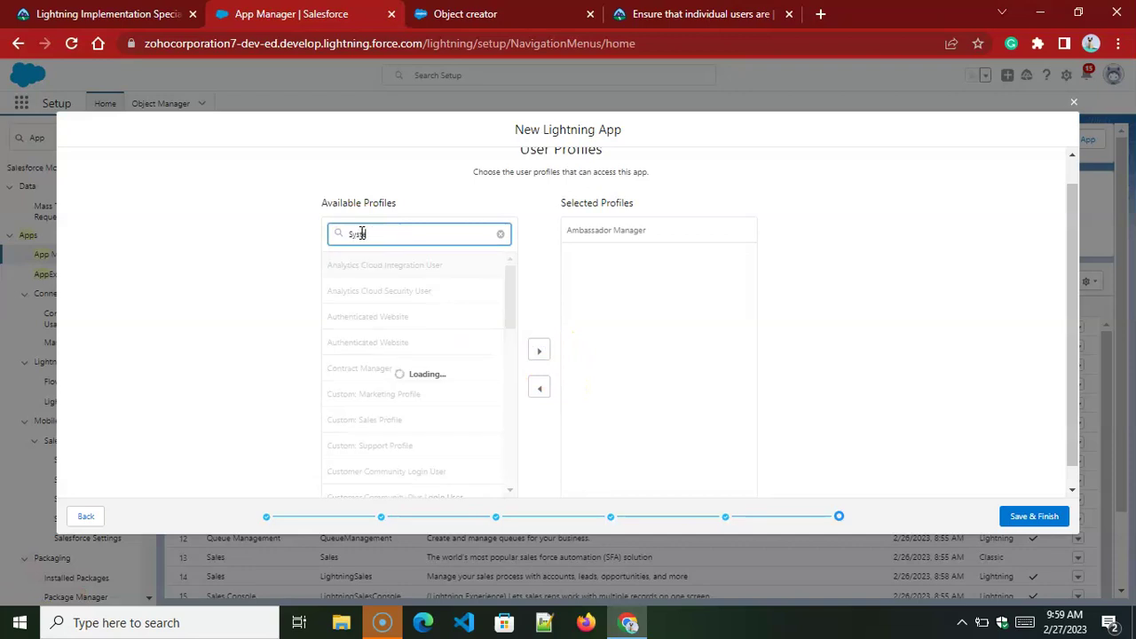
left_click(382, 293)
left_click(542, 354)
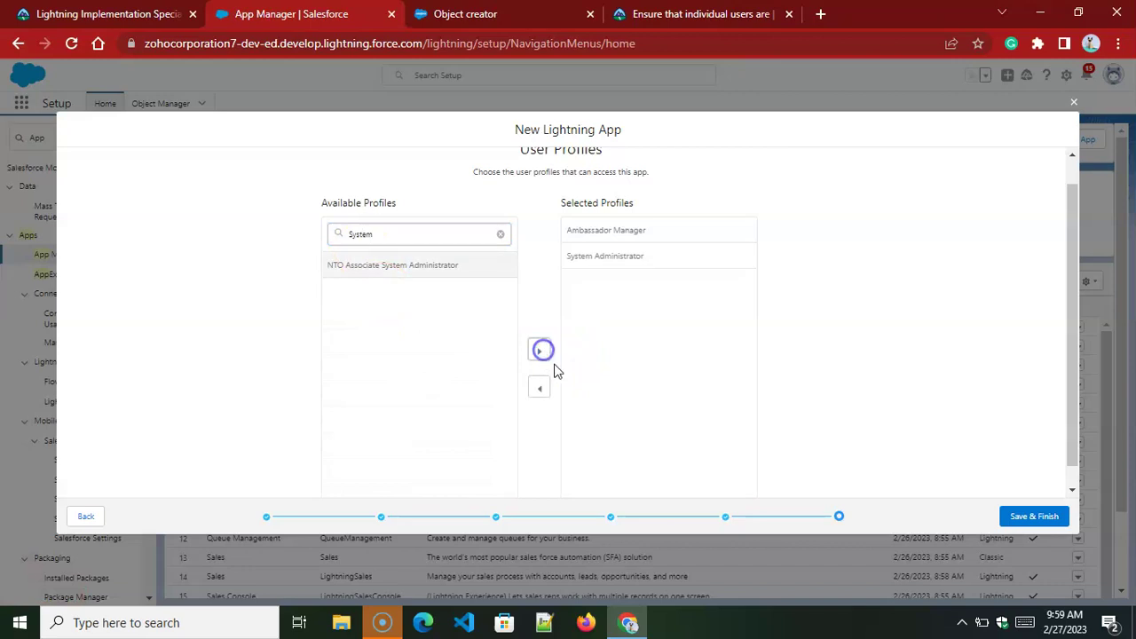
left_click(1035, 518)
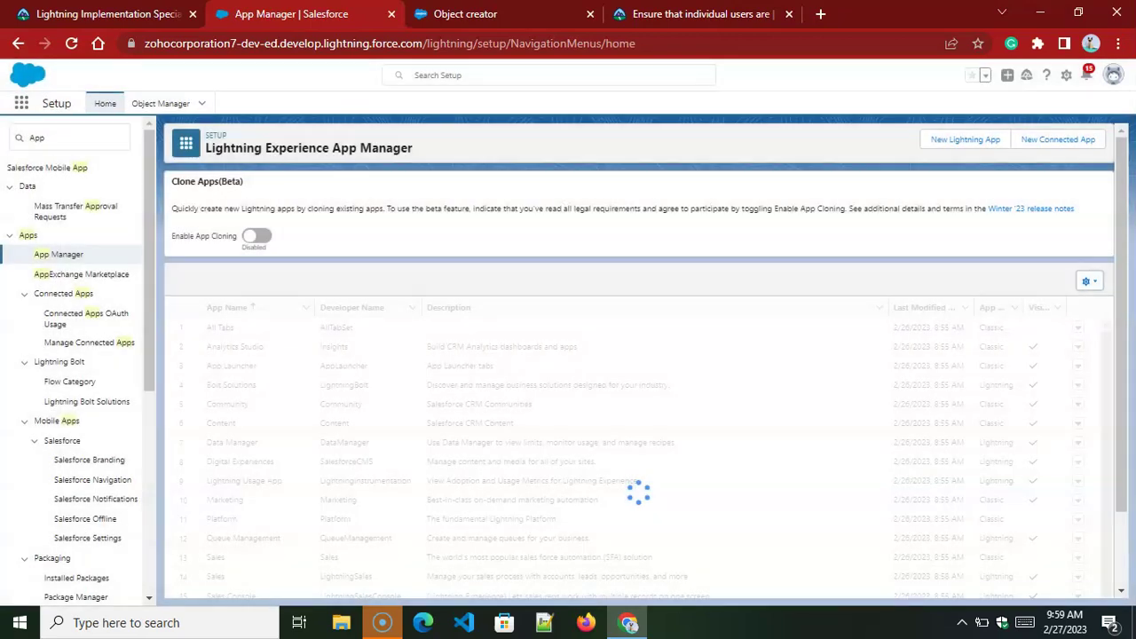
- Search Setup for Theme and open Themes and Branding
left_click(18, 139)
key("BackSpace")
key("BackSpace")
key("BackSpace")
type("Th")
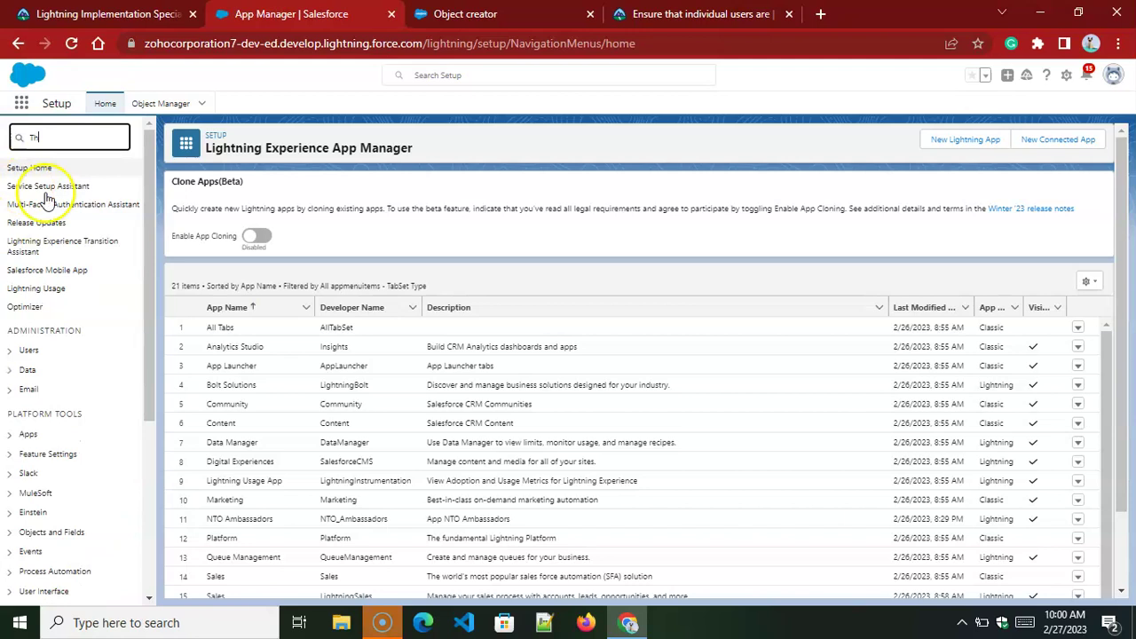
type("eme")
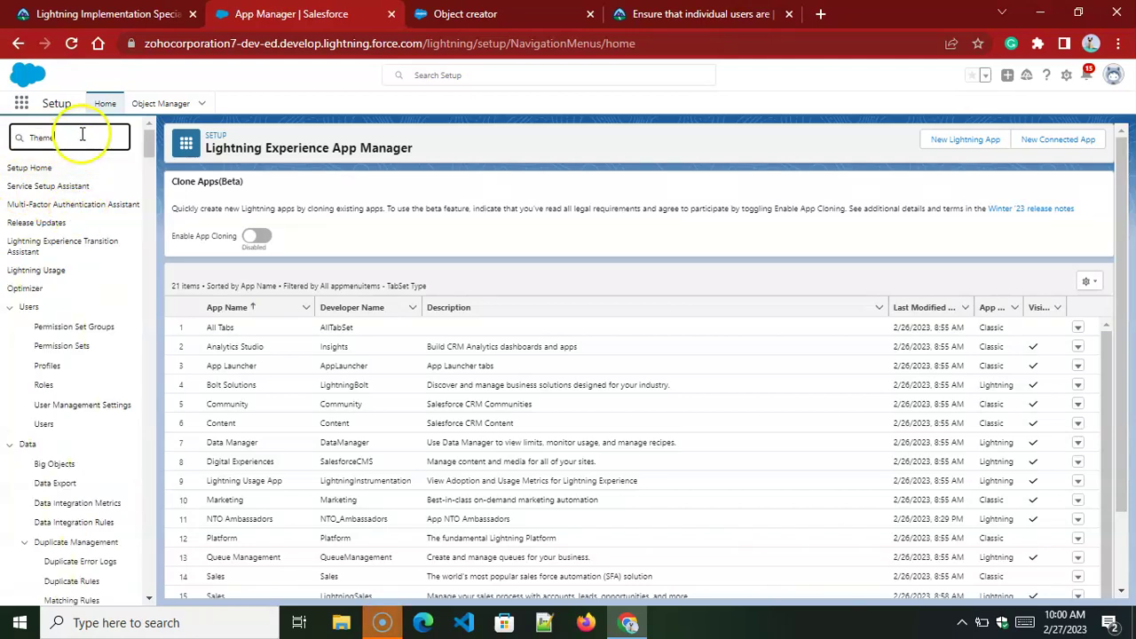
left_click(71, 188)
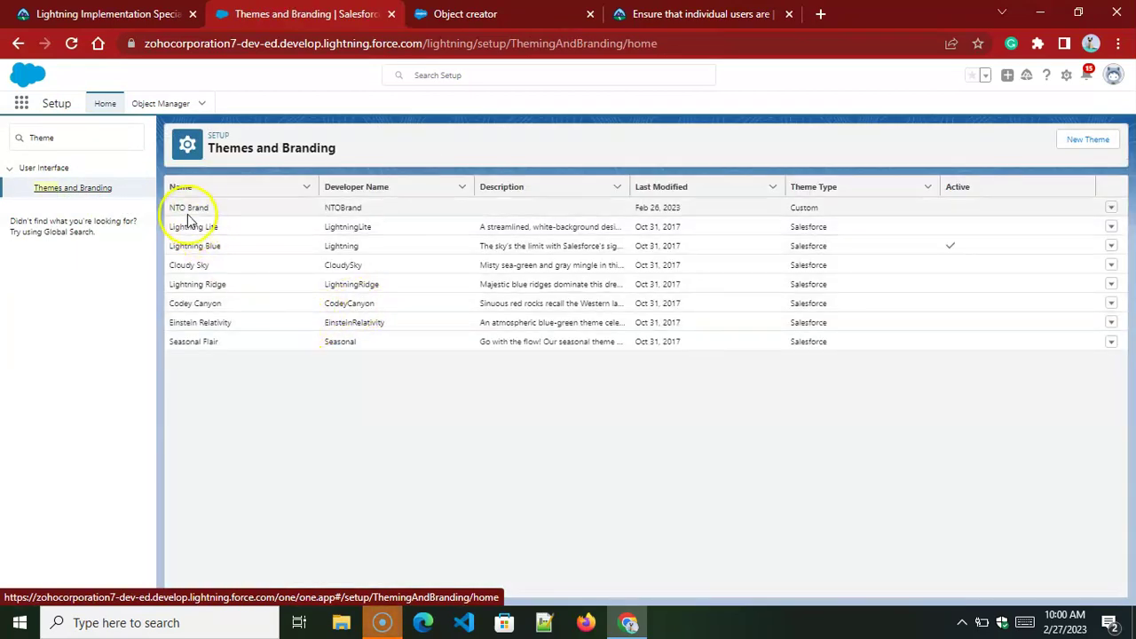
- Edit the NTO Brand theme to turn off the accessible brand color override, and save it
left_click(1110, 208)
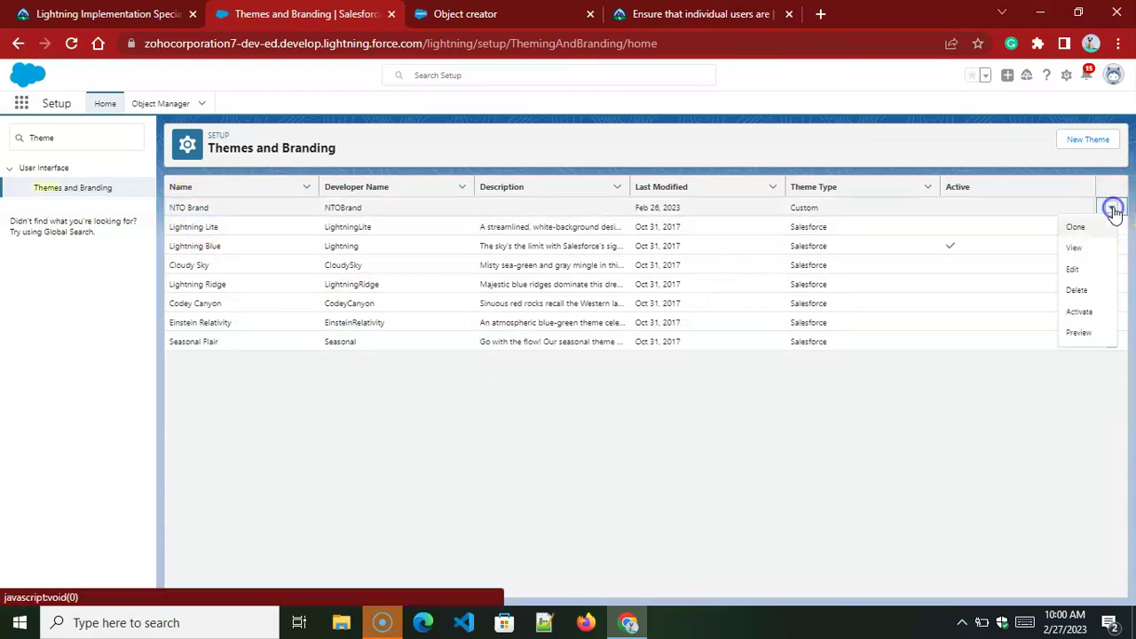
left_click(1071, 270)
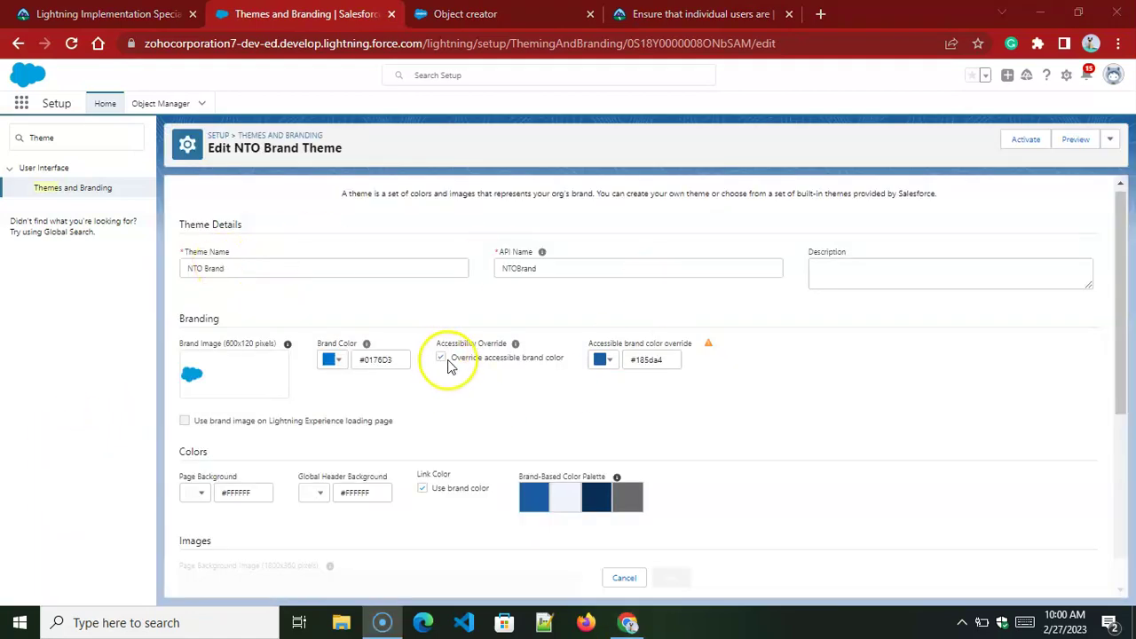
left_click(439, 358)
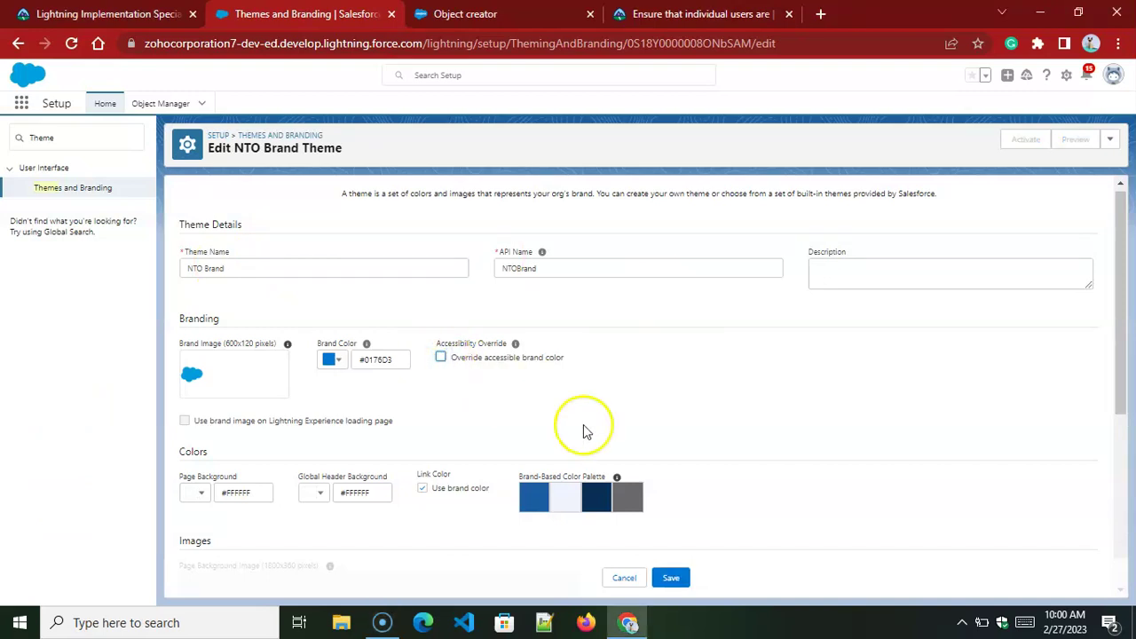
left_click(673, 578)
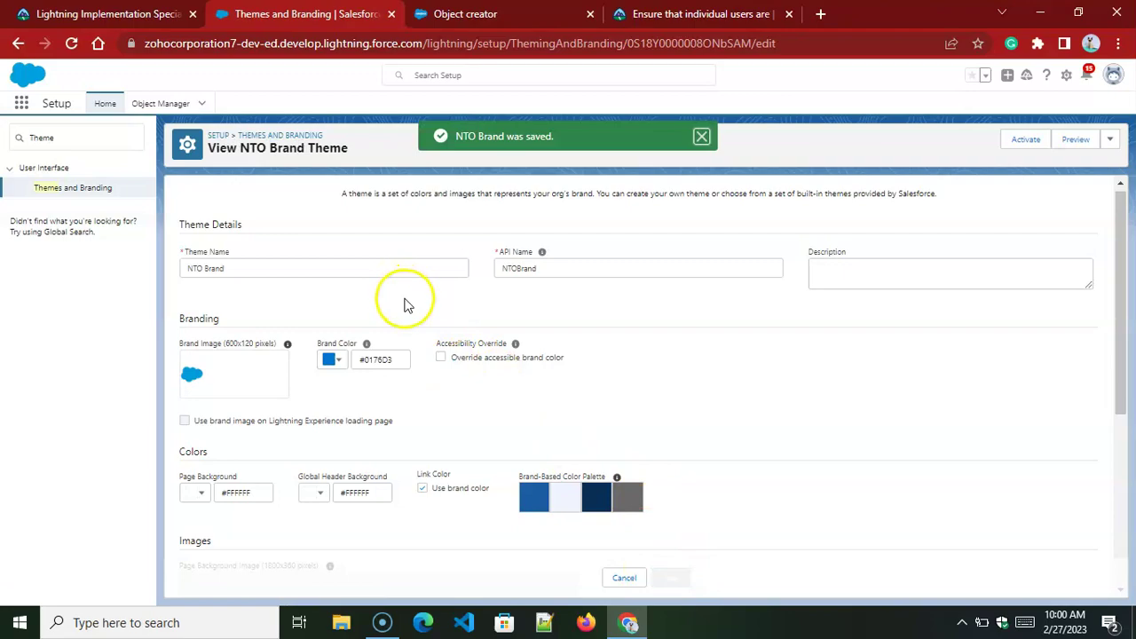
- Return to the Trailhead superbadge page, check the Review System Administration challenge, and read the feedback
key("ctrl+shift+Tab")
left_click_drag(1130, 247, 1131, 498)
left_click(728, 219)
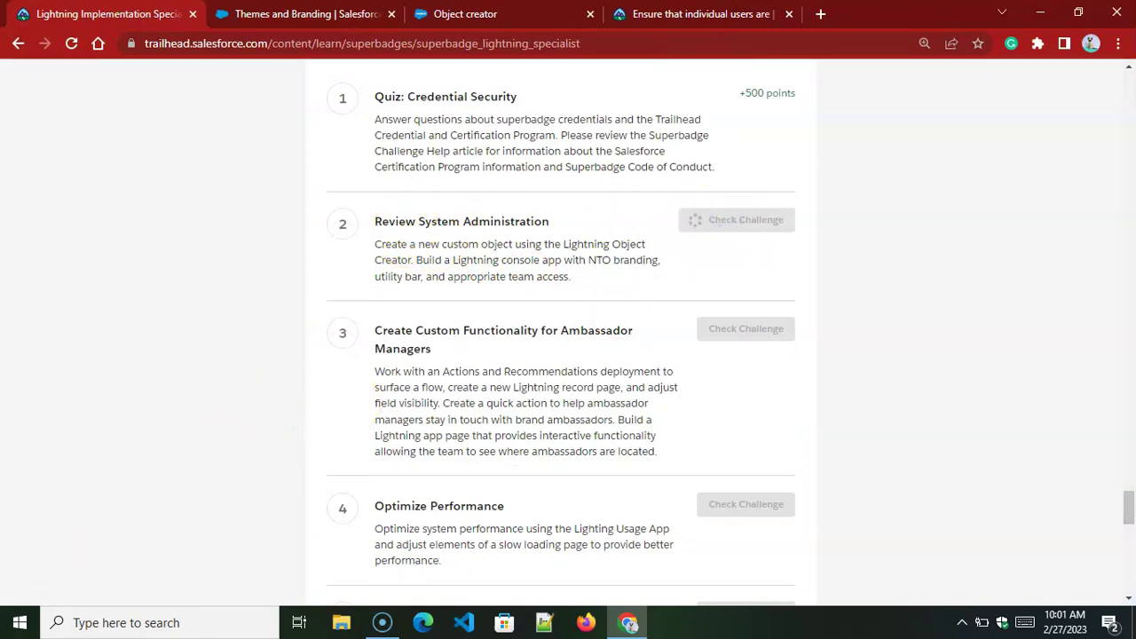
left_click_drag(557, 232, 340, 217)
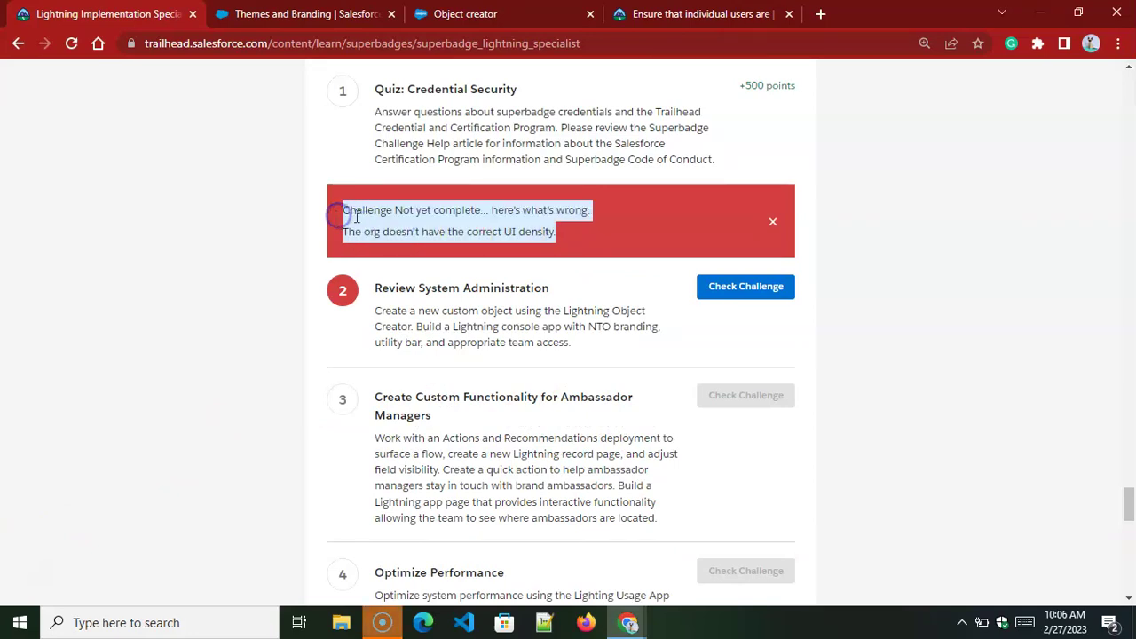
- Search the Salesforce Setup for Density, open Density Settings, and set the org's default display density to Comfy
key("ctrl+Tab")
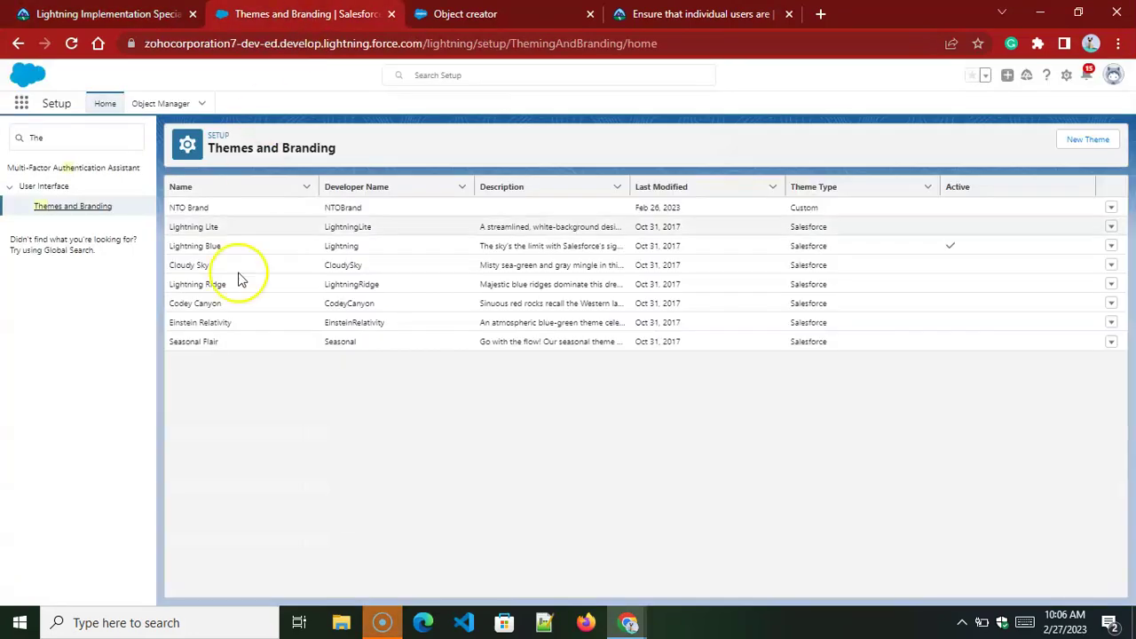
left_click(24, 139)
key("BackSpace")
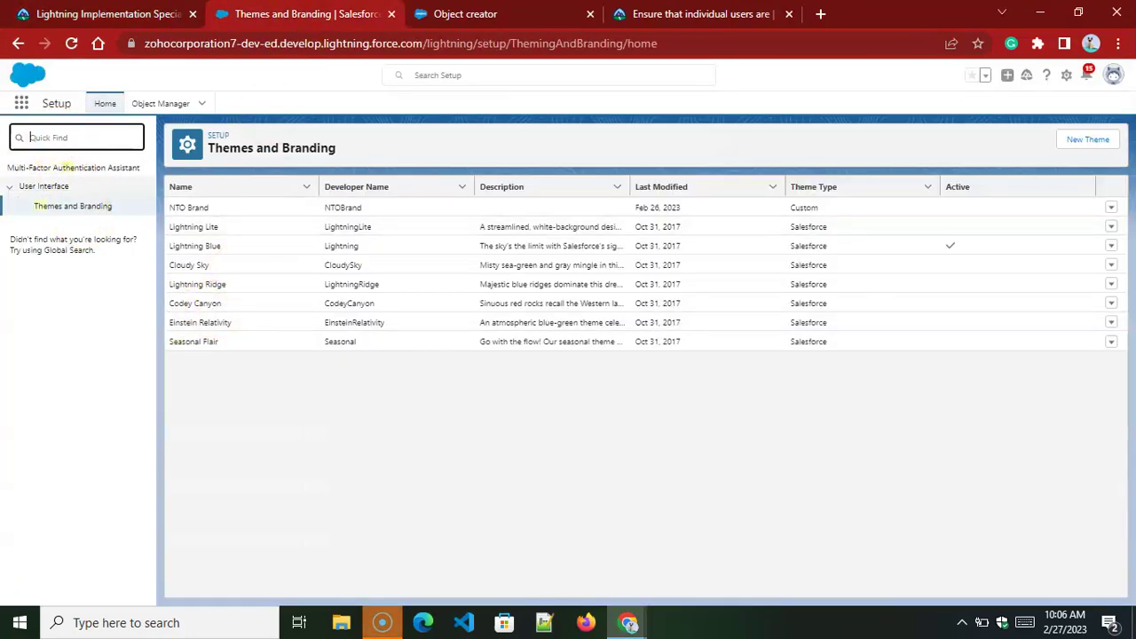
type("Dr")
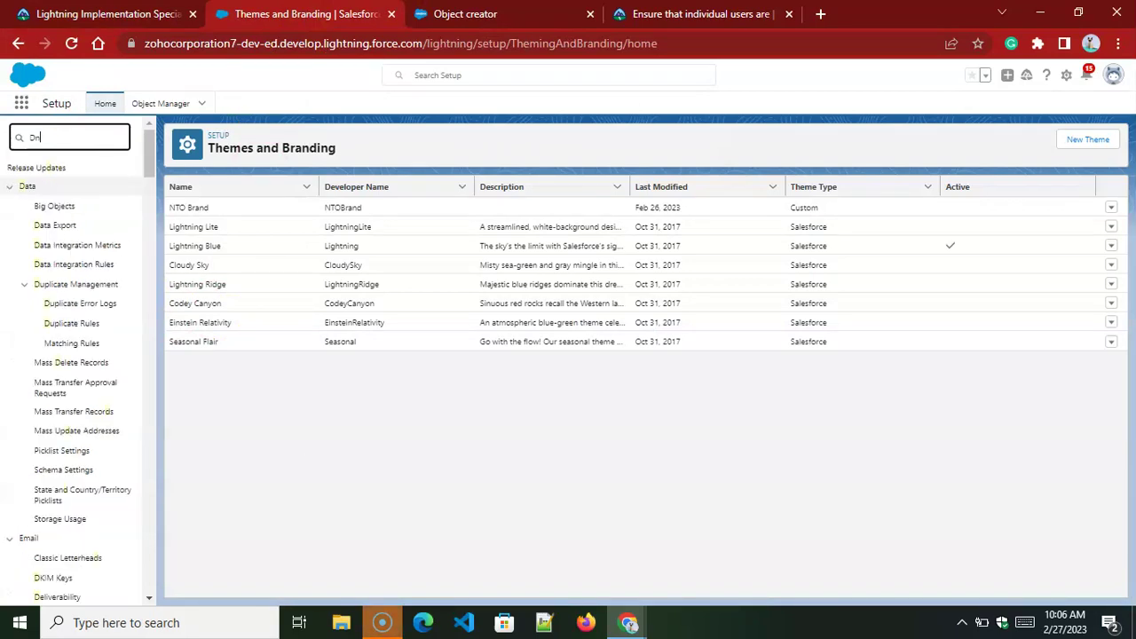
key("BackSpace")
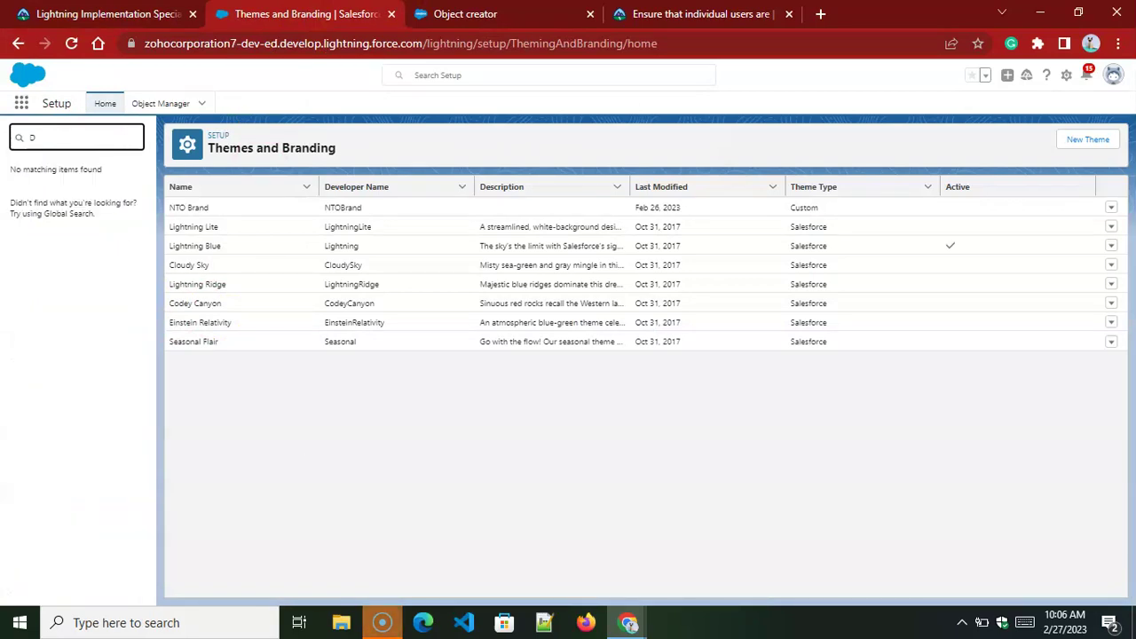
type("ensity")
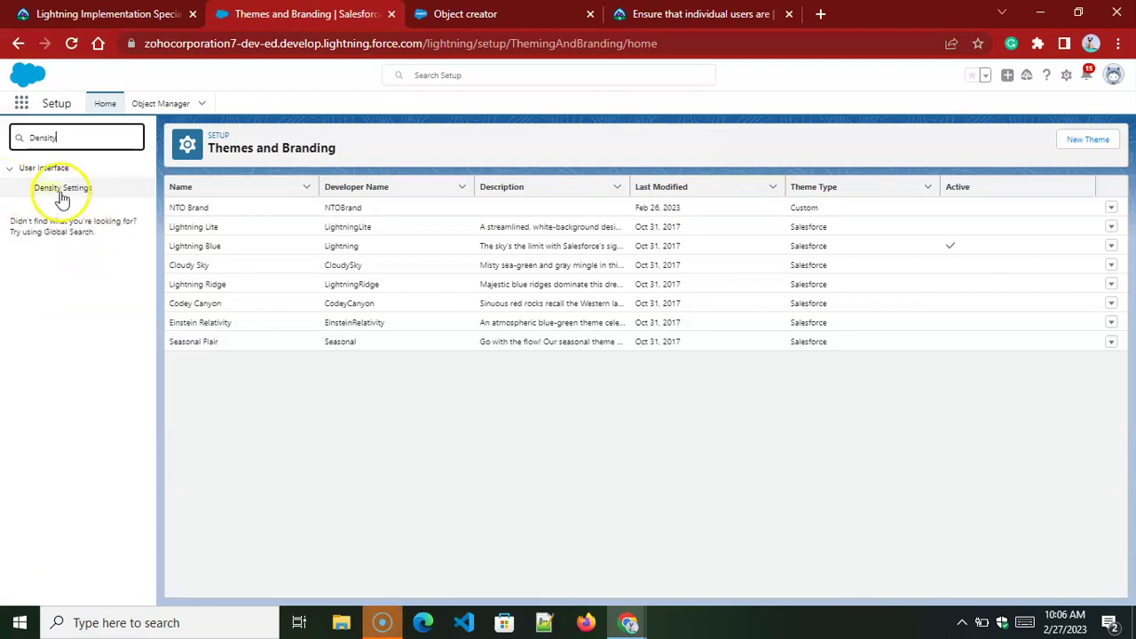
left_click(54, 187)
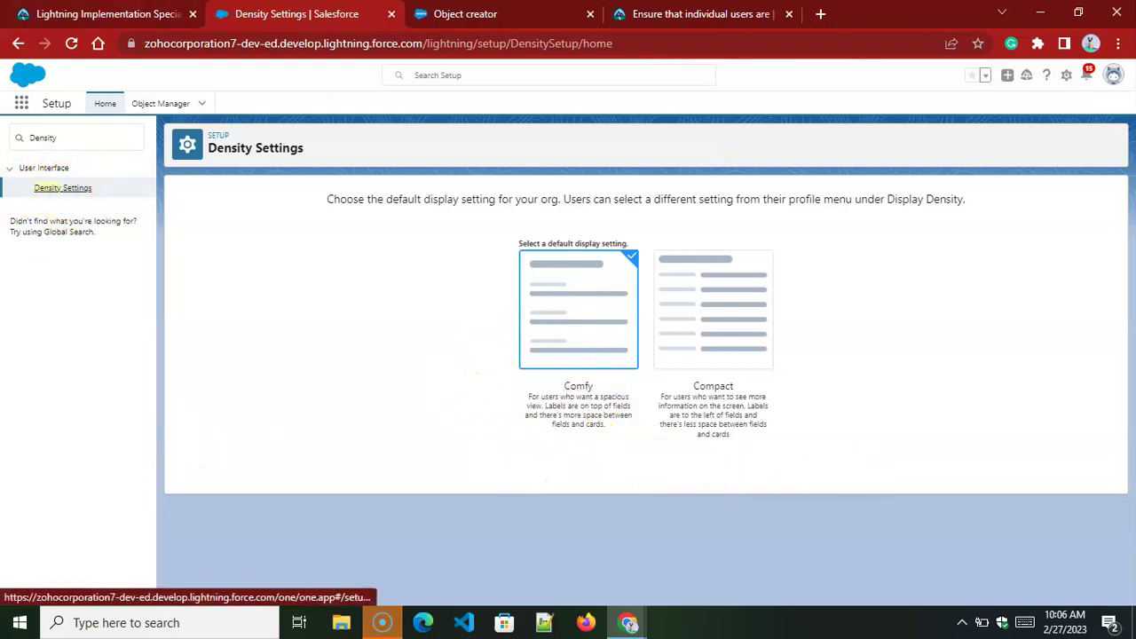
- Check the Review System Administration challenge on Trailhead again and review its completion status
left_click(97, 13)
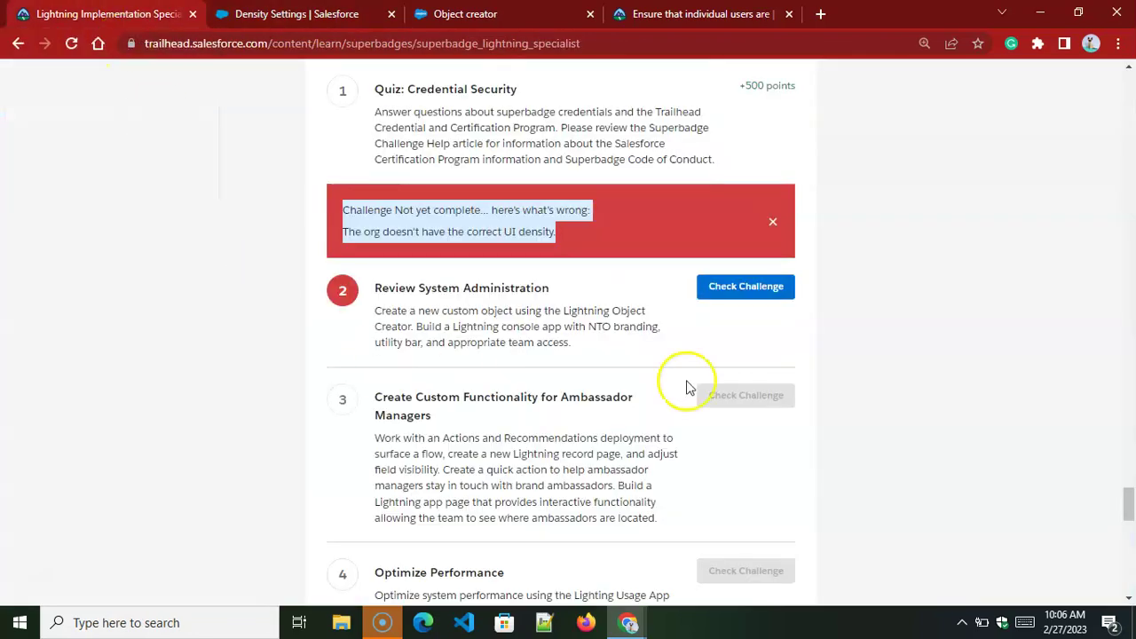
left_click(737, 288)
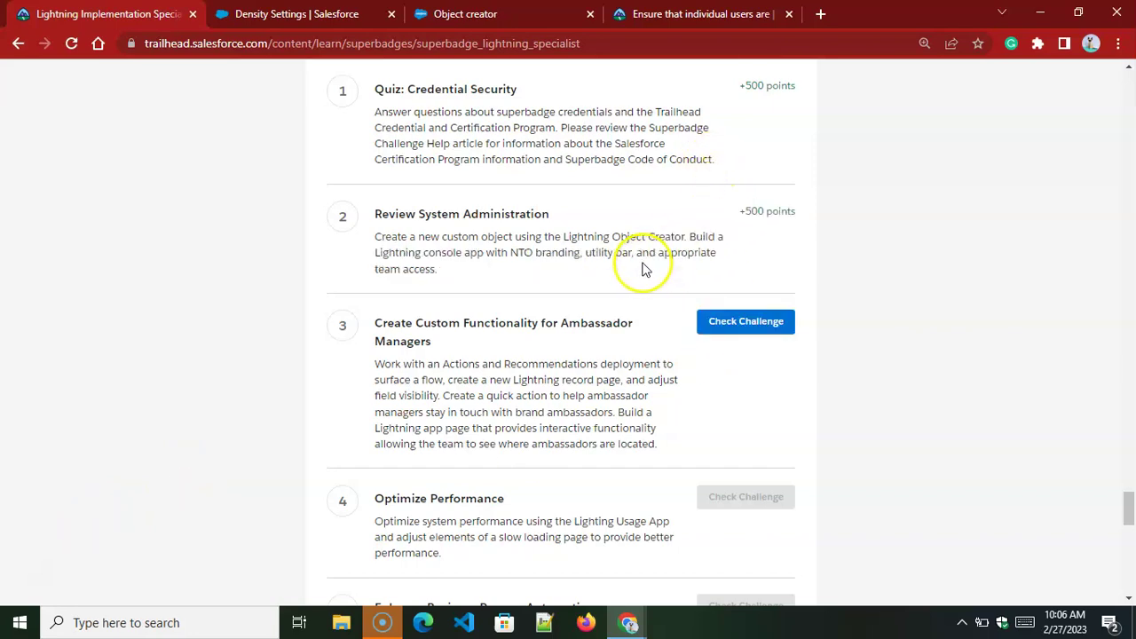
left_click_drag(736, 208, 795, 205)
left_click(749, 275)
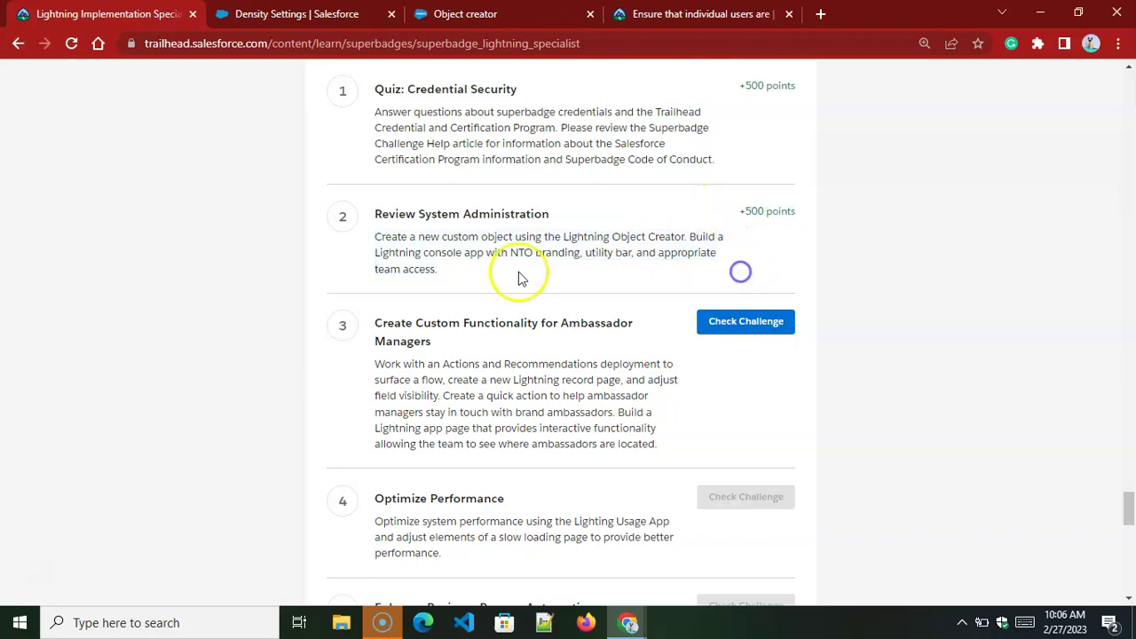
left_click_drag(521, 221, 378, 210)
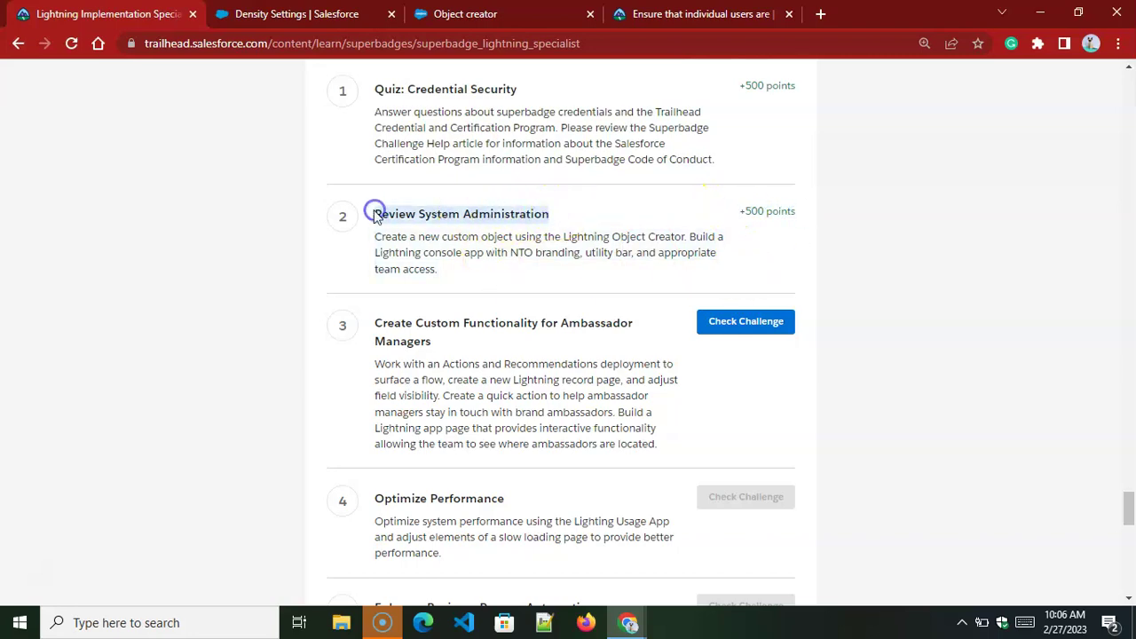